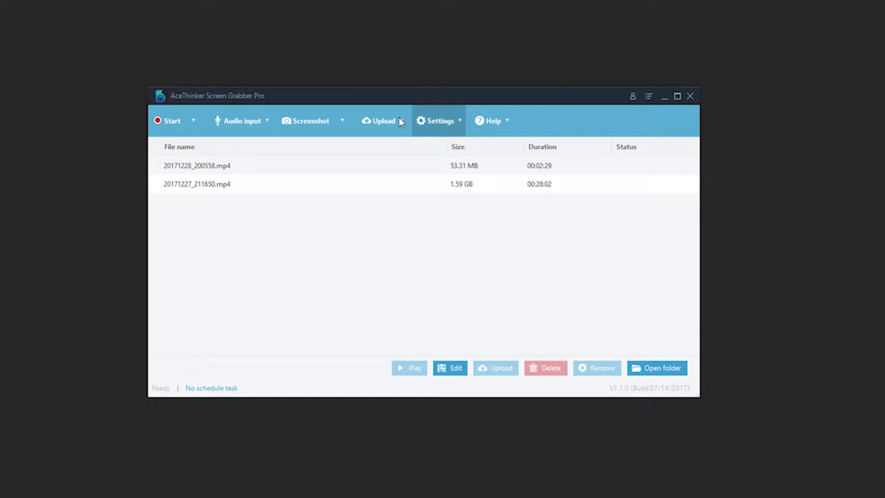
Start a full-screen recording of Screen1 (PrimaryScreen) from the Start dropdown
{"action": "left_click", "coordinate": [343, 121]}
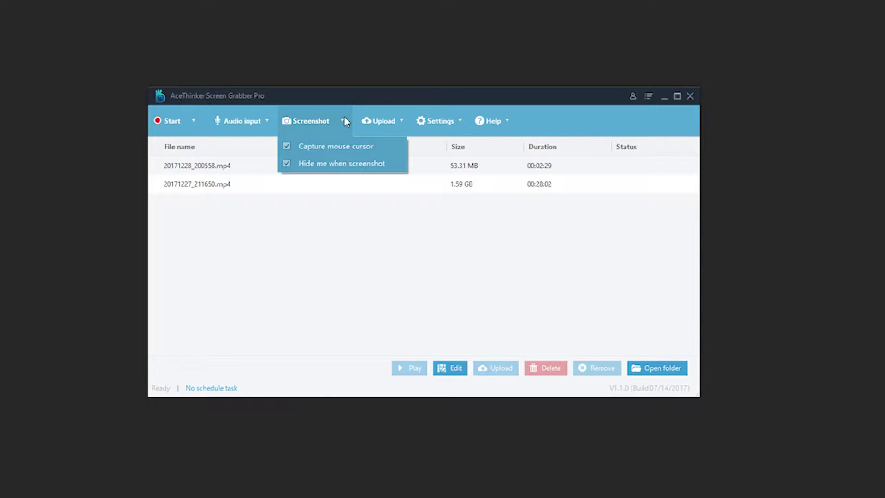
{"action": "left_click", "coordinate": [336, 252]}
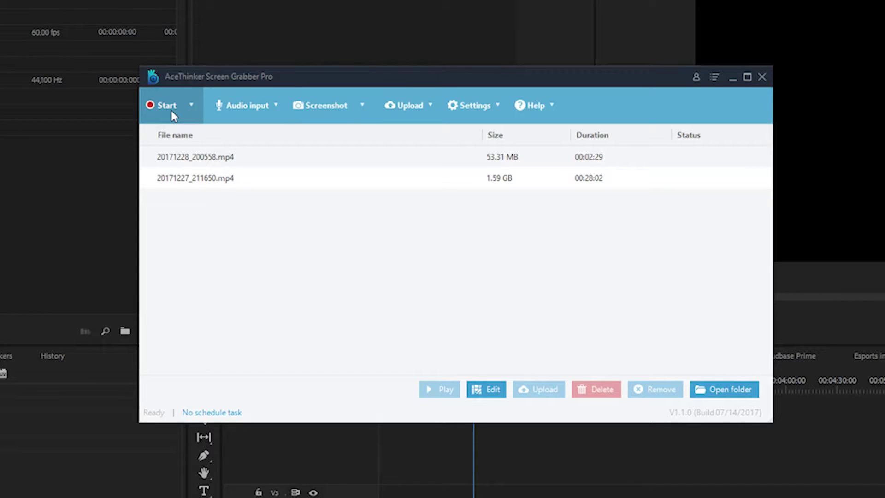
{"action": "left_click", "coordinate": [197, 105]}
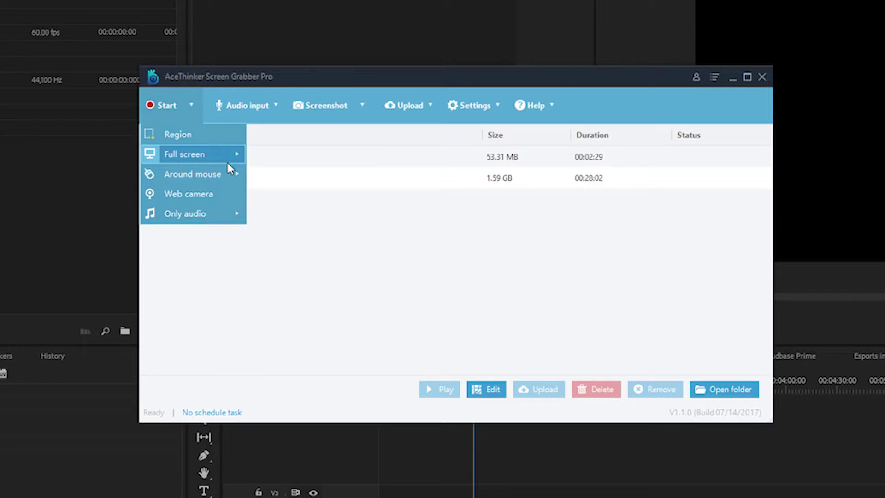
{"action": "mouse_move", "coordinate": [187, 154]}
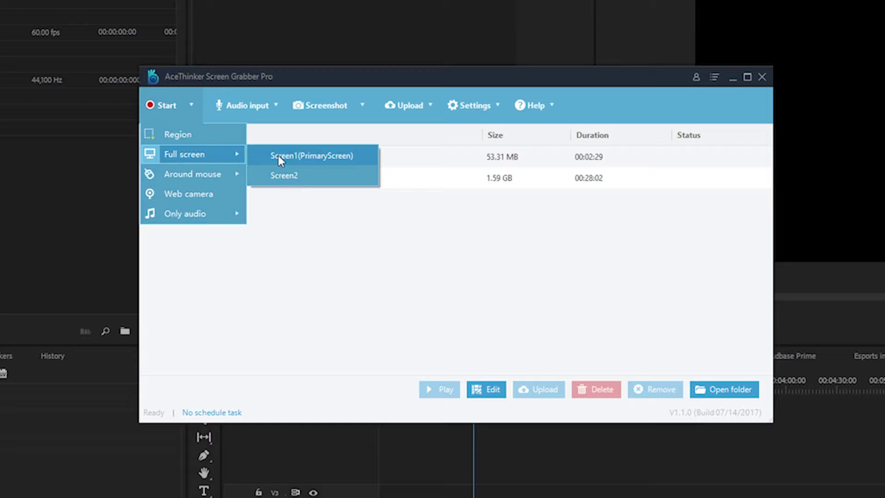
{"action": "left_click", "coordinate": [277, 156]}
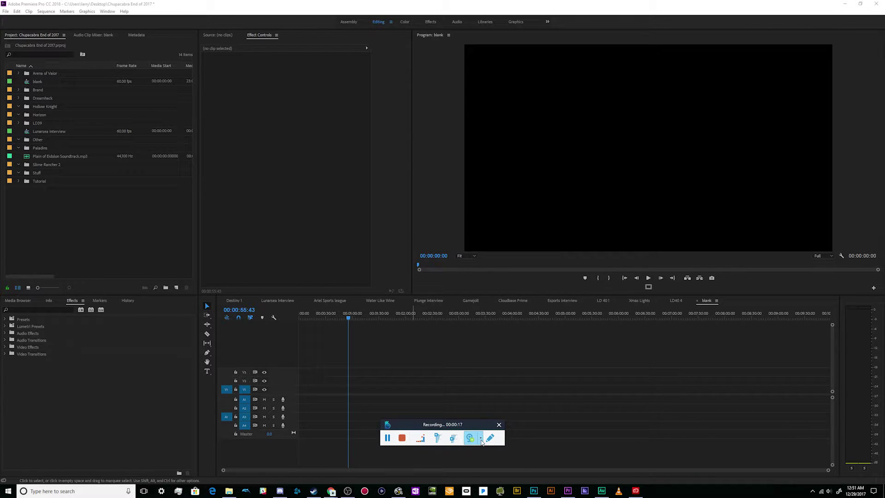
Show the pen drawing tools and drag the recording toolbar to a new spot
{"action": "left_click", "coordinate": [490, 438]}
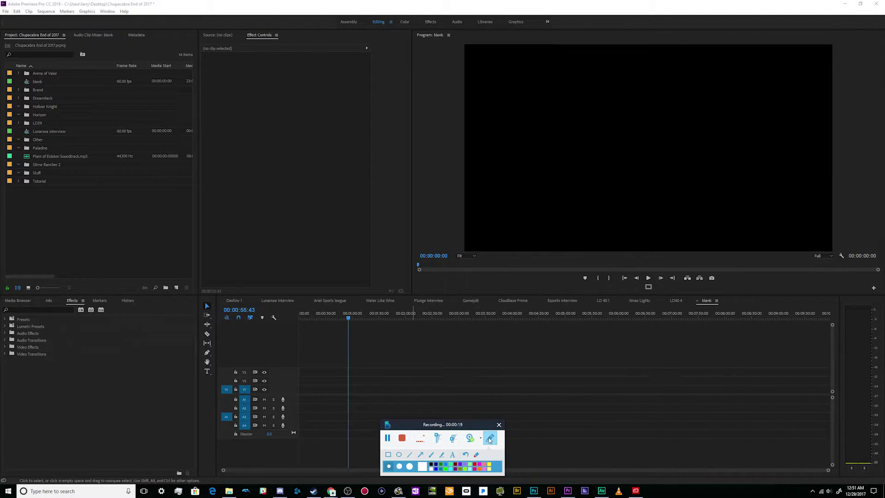
{"action": "mouse_move", "coordinate": [457, 424]}
{"action": "left_mouse_down"}
{"action": "mouse_move", "coordinate": [518, 323]}
{"action": "mouse_move", "coordinate": [619, 411]}
{"action": "mouse_move", "coordinate": [605, 386]}
{"action": "left_mouse_up"}
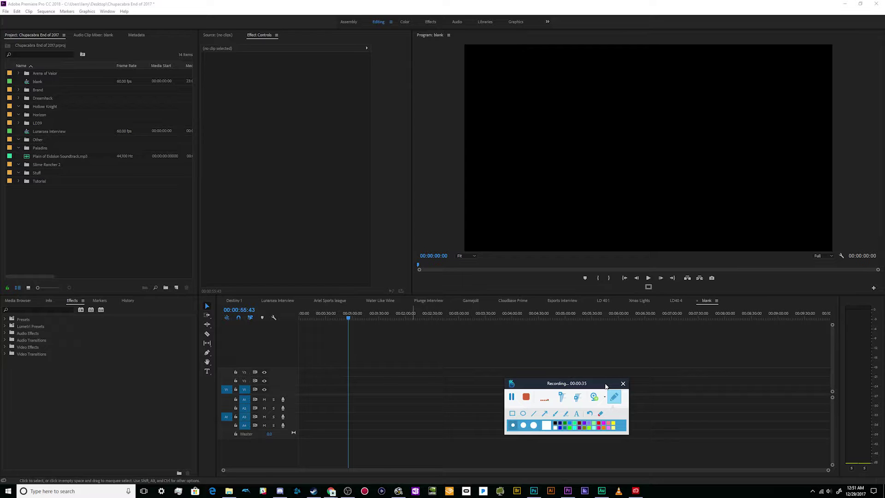
Nudge the toolbar, choose black as the drawing colour, and select the Arrow tool
{"action": "left_click_drag", "start_coordinate": [605, 385], "coordinate": [622, 374]}
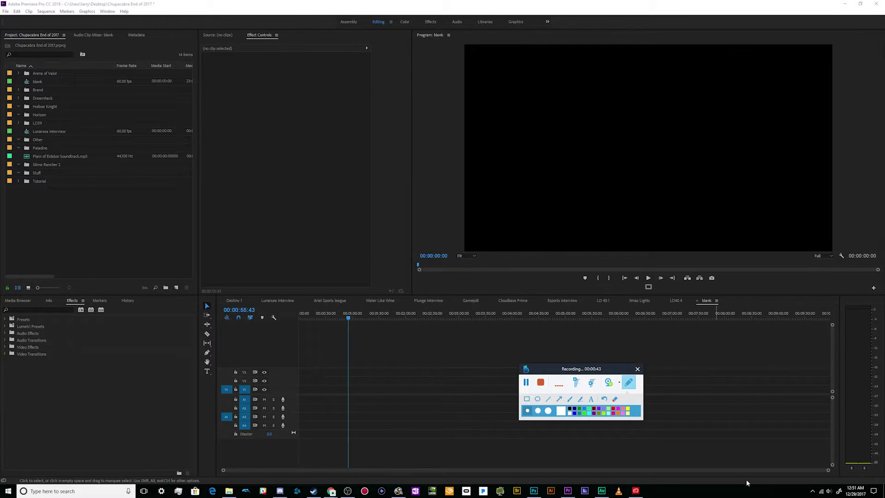
{"action": "left_click", "coordinate": [812, 492]}
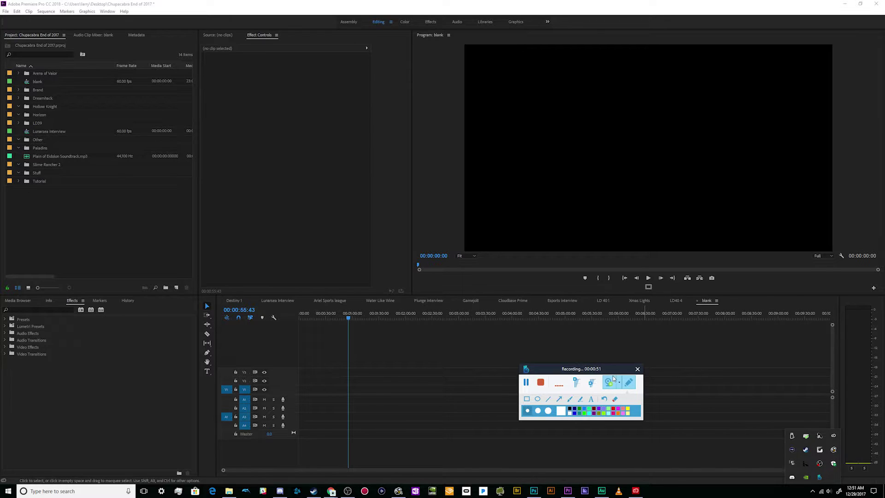
{"action": "left_click", "coordinate": [572, 409]}
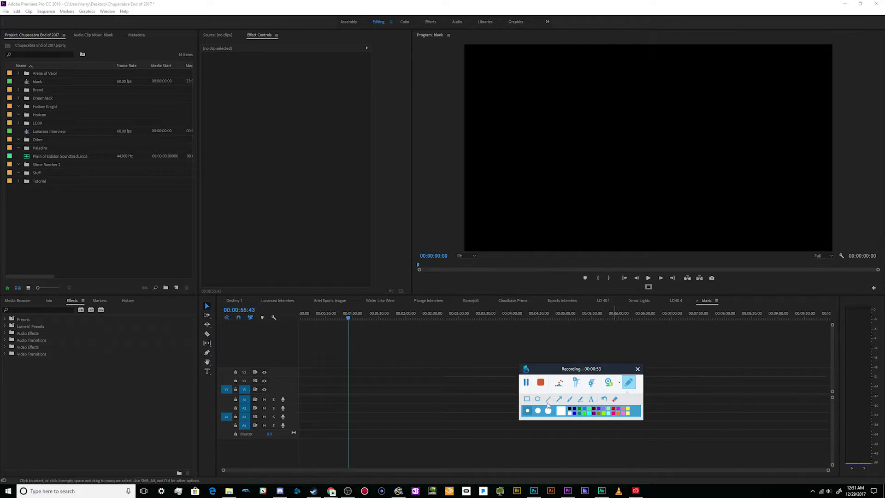
{"action": "left_click", "coordinate": [560, 399]}
Draw two thick arrows on the timeline pointing up at the sequence tabs
{"action": "left_click", "coordinate": [560, 400]}
{"action": "mouse_move", "coordinate": [357, 393]}
{"action": "left_mouse_down"}
{"action": "mouse_move", "coordinate": [423, 316]}
{"action": "mouse_move", "coordinate": [416, 309]}
{"action": "left_mouse_up"}
{"action": "left_click", "coordinate": [549, 412]}
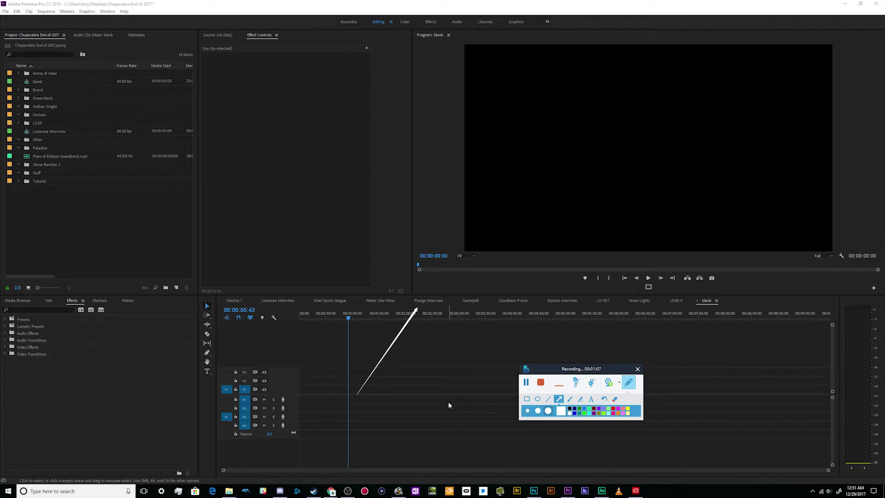
{"action": "mouse_move", "coordinate": [323, 370]}
{"action": "left_mouse_down"}
{"action": "mouse_move", "coordinate": [395, 259]}
{"action": "mouse_move", "coordinate": [370, 313]}
{"action": "left_mouse_up"}
Select the Text tool at size 44 and place a text box on the program monitor
{"action": "mouse_move", "coordinate": [605, 370]}
{"action": "left_mouse_down"}
{"action": "mouse_move", "coordinate": [650, 424]}
{"action": "mouse_move", "coordinate": [604, 369]}
{"action": "left_mouse_up"}
{"action": "left_click", "coordinate": [579, 399]}
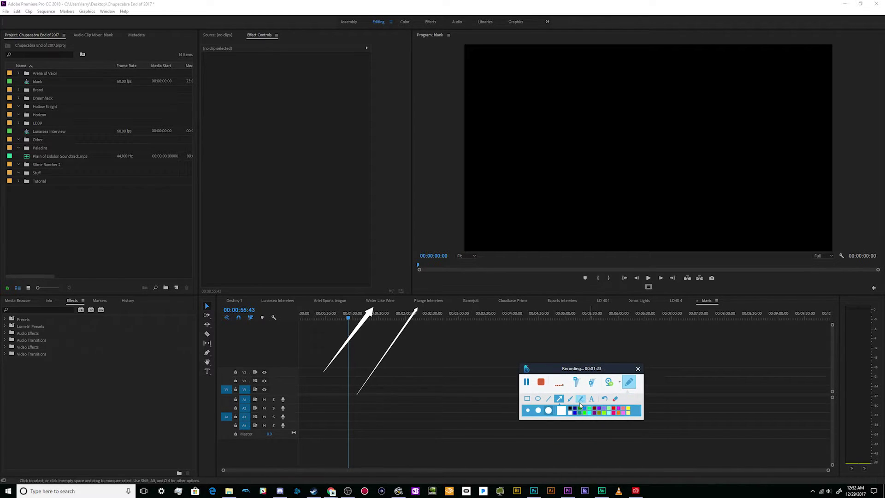
{"action": "left_click", "coordinate": [591, 399]}
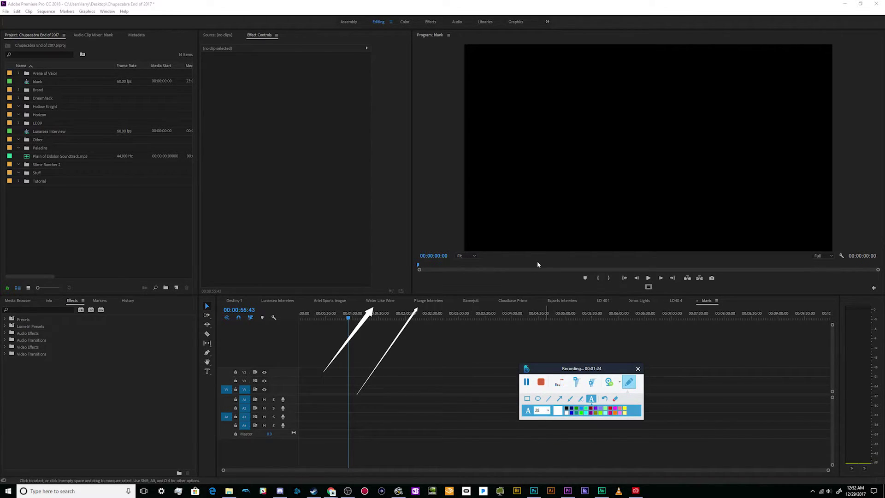
{"action": "left_click", "coordinate": [548, 412]}
{"action": "left_click", "coordinate": [542, 380]}
{"action": "left_click", "coordinate": [496, 64]}
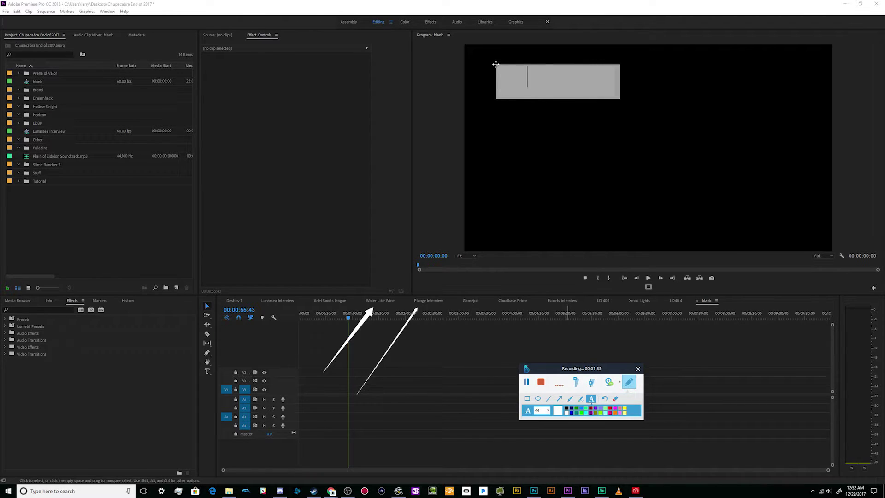
Commit the 'Preview Window' label and add a 'Clips Bin' label on the Project panel
{"action": "left_click", "coordinate": [497, 105]}
{"action": "type", "text": "Preview Window"}
{"action": "left_click", "coordinate": [519, 83]}
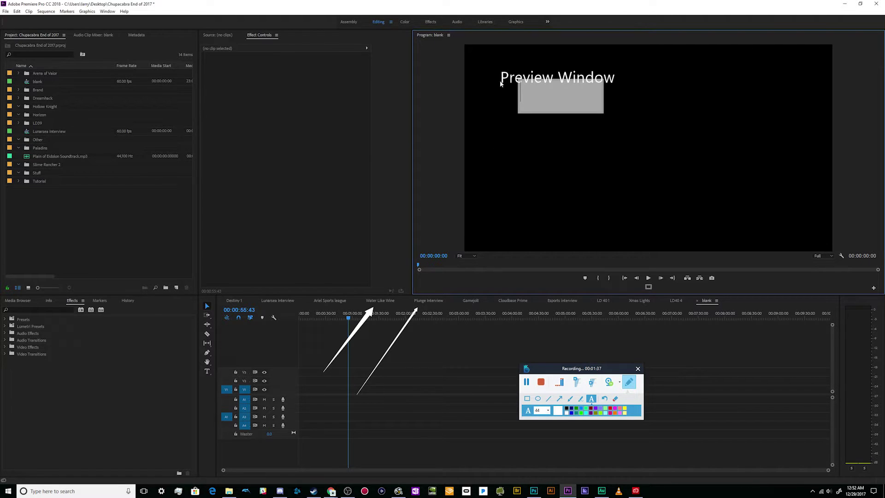
{"action": "key", "text": "Escape"}
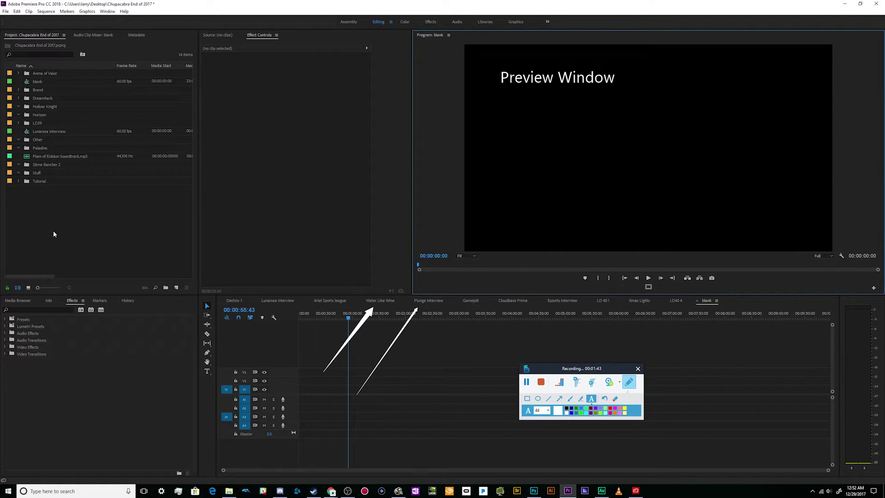
{"action": "left_click", "coordinate": [39, 225]}
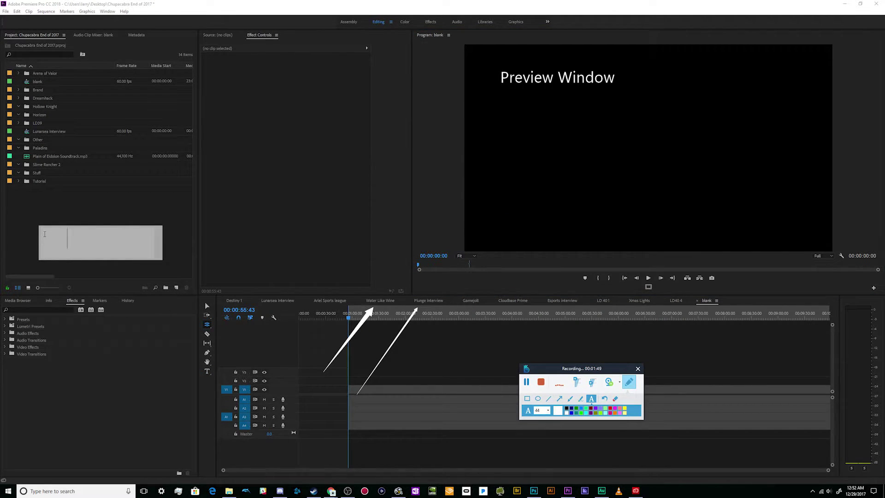
{"action": "type", "text": "Clips Bin"}
{"action": "left_click", "coordinate": [73, 246]}
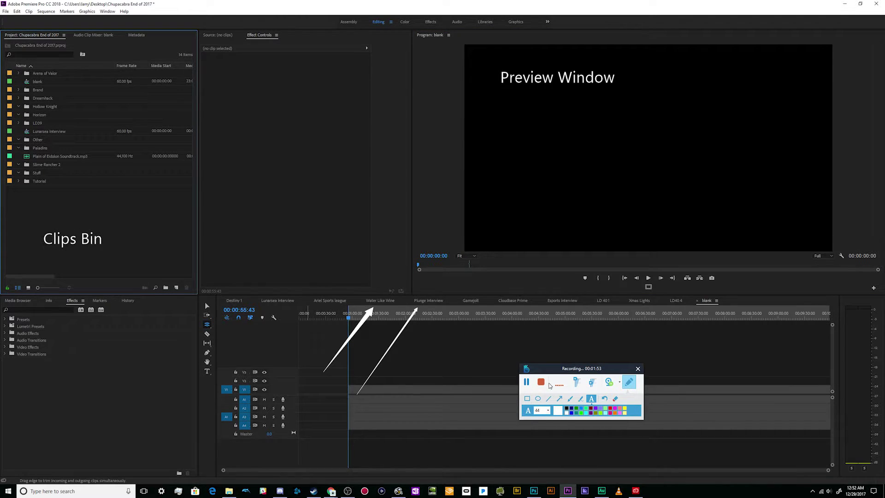
Circle the Cloudbase Prime sequence tab and the blank sequence tab
{"action": "left_click", "coordinate": [538, 399]}
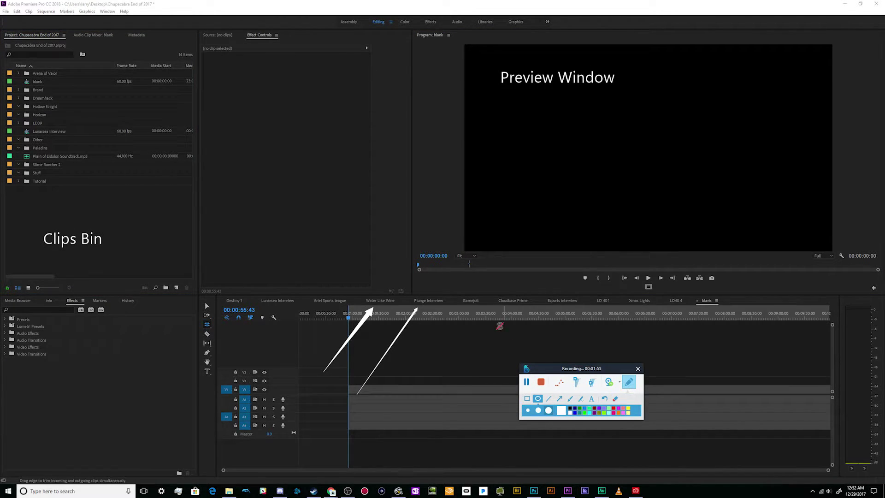
{"action": "left_click_drag", "start_coordinate": [493, 277], "coordinate": [546, 327]}
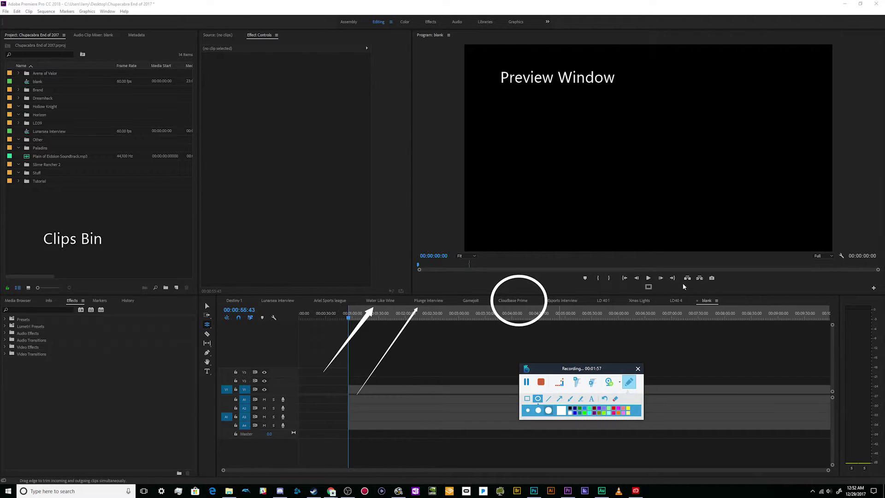
{"action": "left_click_drag", "start_coordinate": [683, 277], "coordinate": [735, 325]}
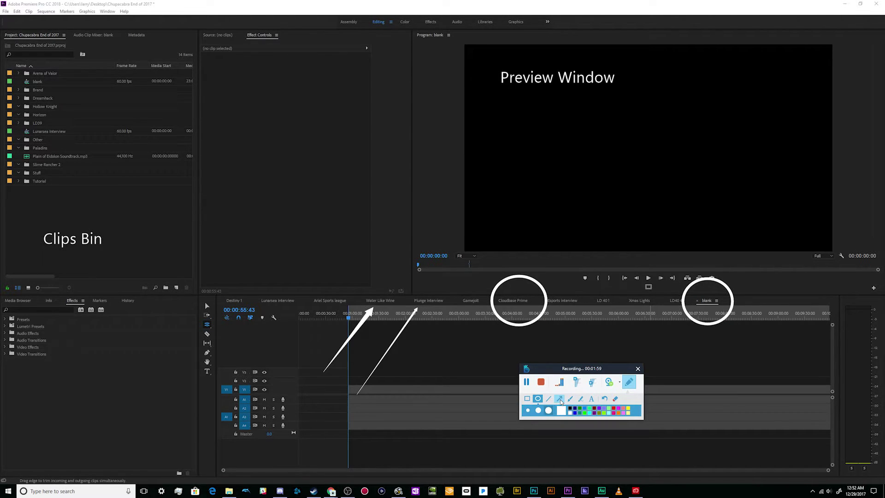
Draw a line to the Preview Window label and a smiley, then clear all annotations
{"action": "left_click", "coordinate": [549, 398]}
{"action": "left_click_drag", "start_coordinate": [330, 188], "coordinate": [477, 91]}
{"action": "left_click", "coordinate": [569, 399]}
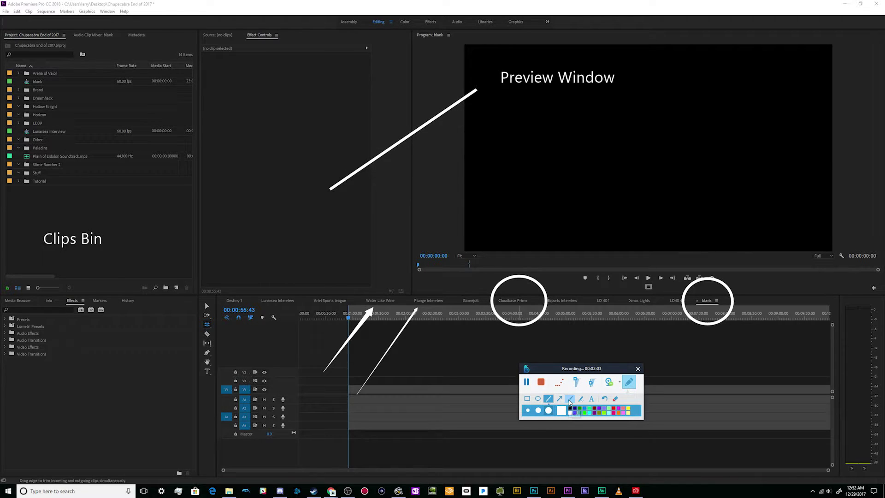
{"action": "mouse_move", "coordinate": [556, 181]}
{"action": "left_mouse_down"}
{"action": "mouse_move", "coordinate": [573, 149]}
{"action": "mouse_move", "coordinate": [608, 201]}
{"action": "mouse_move", "coordinate": [579, 148]}
{"action": "mouse_move", "coordinate": [588, 190]}
{"action": "mouse_move", "coordinate": [578, 202]}
{"action": "mouse_move", "coordinate": [601, 187]}
{"action": "left_mouse_up"}
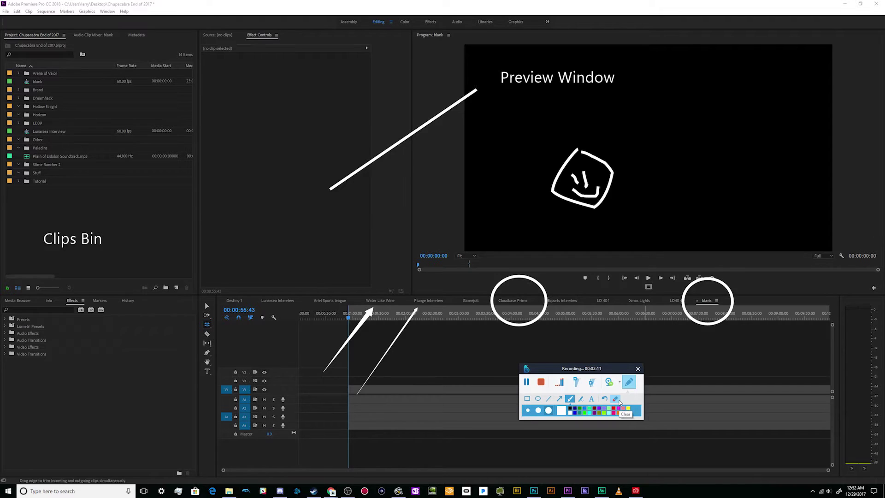
{"action": "left_click", "coordinate": [615, 399]}
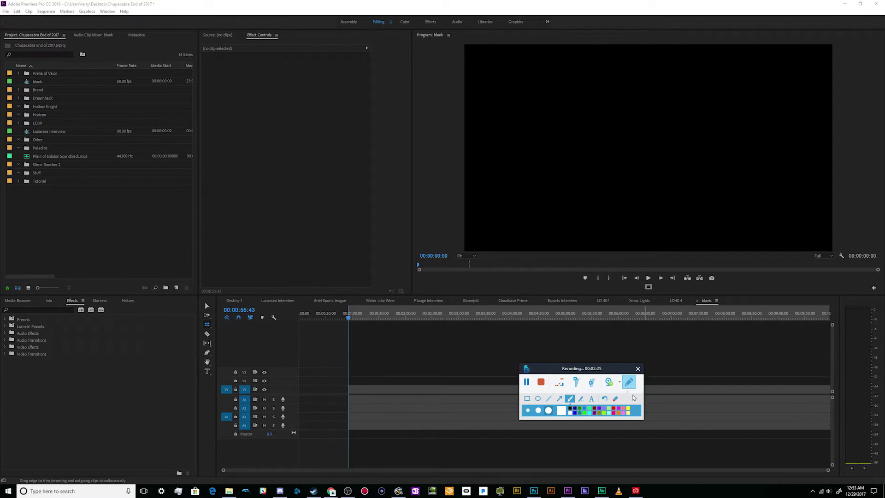
Clear In and Out on the timeline ruler and move the recording panel up-left
{"action": "right_click", "coordinate": [555, 318]}
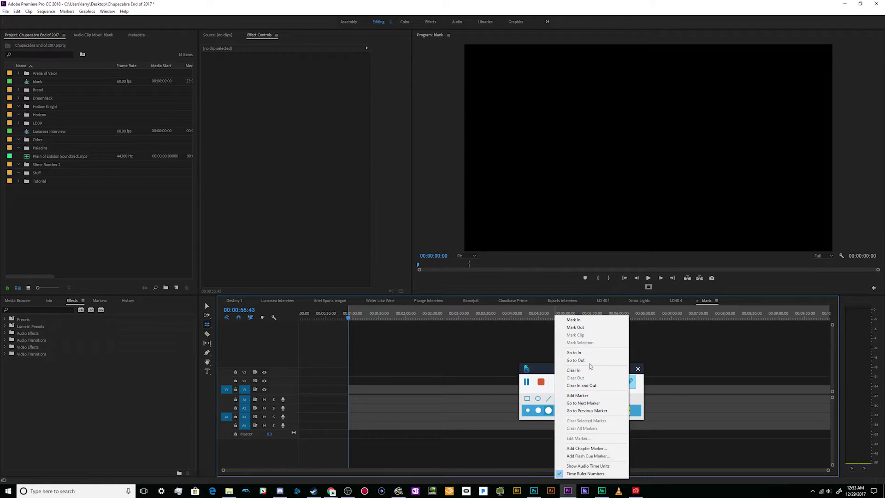
{"action": "left_click", "coordinate": [588, 385]}
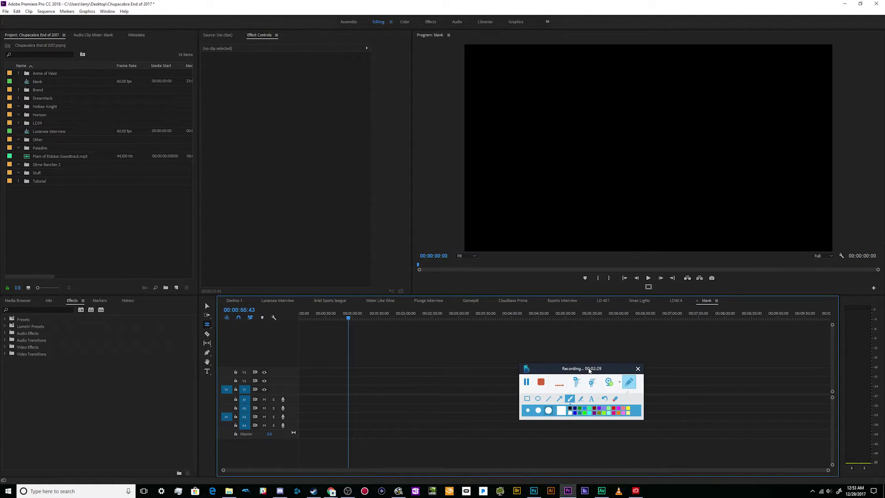
{"action": "left_click_drag", "start_coordinate": [589, 370], "coordinate": [559, 340]}
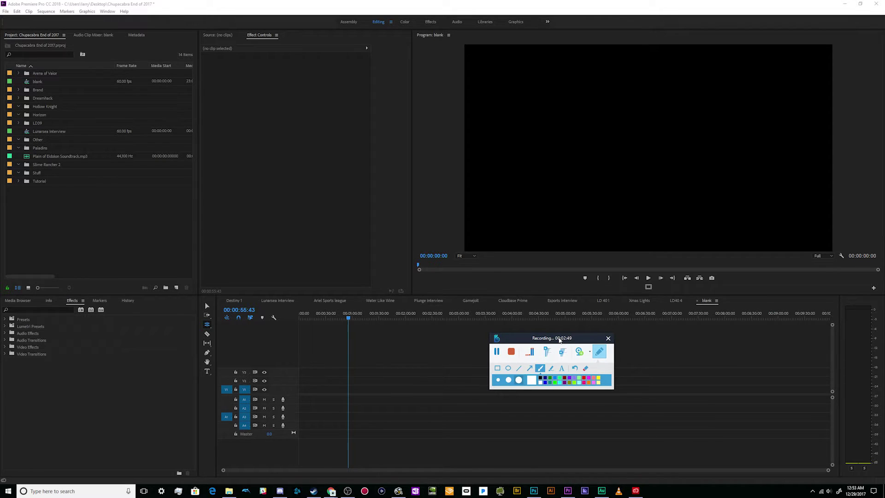
Hide the drawing tools and turn on the Logitech HD Pro Webcam C920 overlay
{"action": "left_click", "coordinate": [598, 352]}
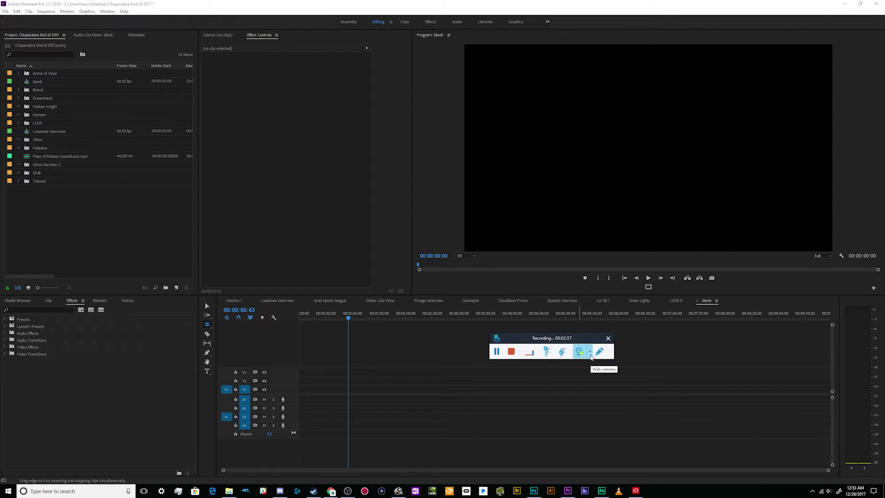
{"action": "left_click", "coordinate": [590, 353]}
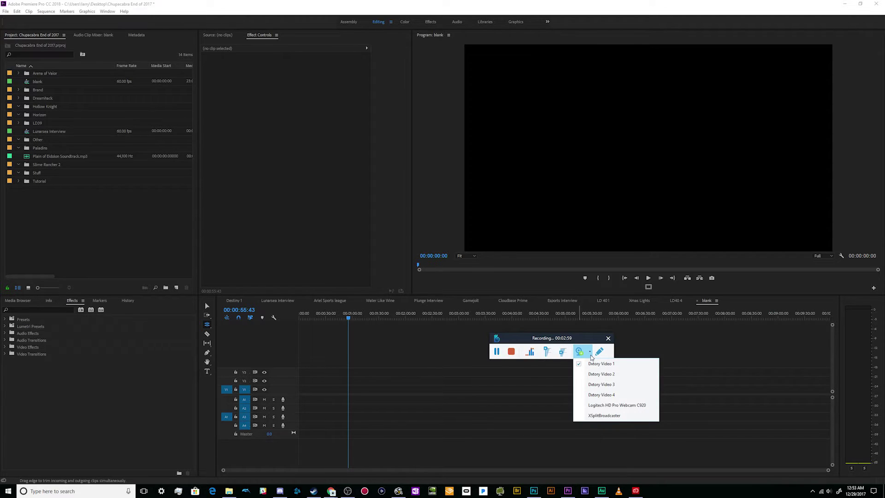
{"action": "left_click", "coordinate": [600, 380]}
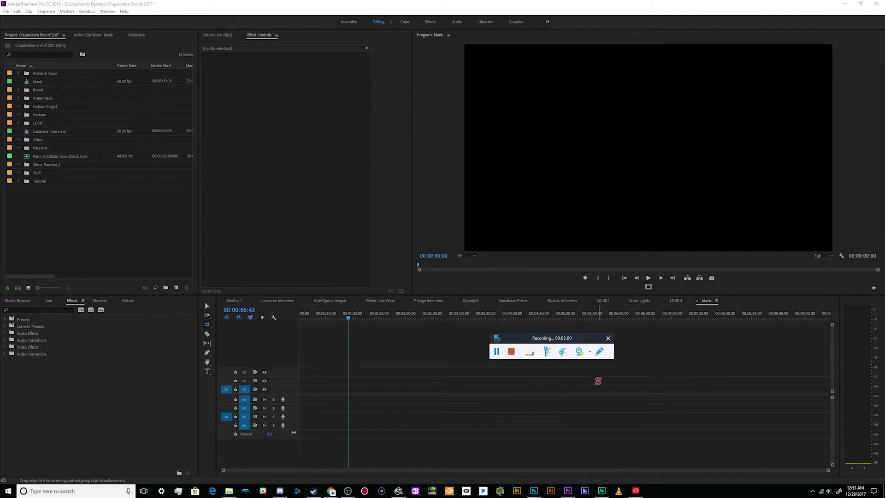
{"action": "left_click", "coordinate": [590, 353]}
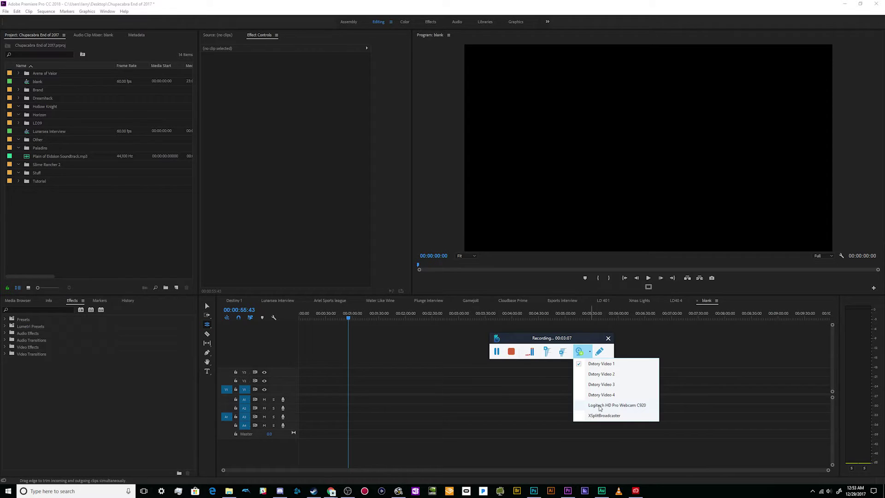
{"action": "left_click", "coordinate": [598, 406]}
{"action": "left_click", "coordinate": [581, 353]}
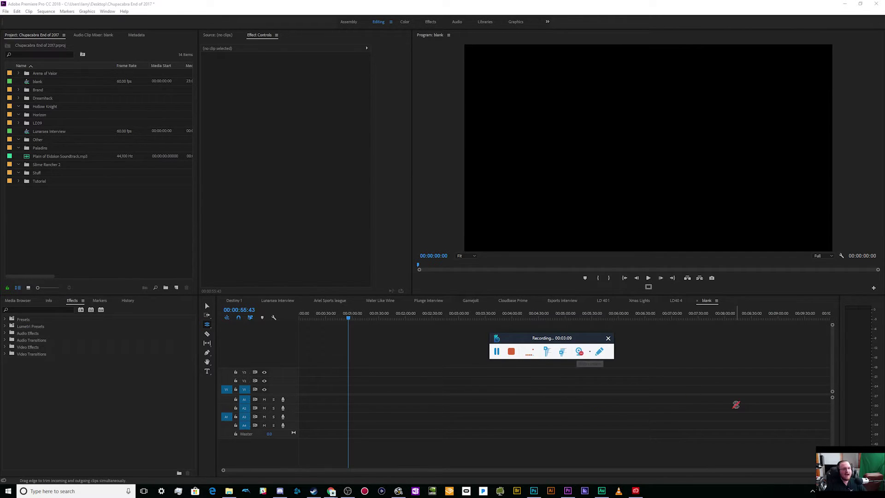
Enlarge the webcam preview and place it over the program monitor
{"action": "mouse_move", "coordinate": [849, 470]}
{"action": "left_mouse_down"}
{"action": "mouse_move", "coordinate": [577, 109]}
{"action": "mouse_move", "coordinate": [655, 335]}
{"action": "left_mouse_up"}
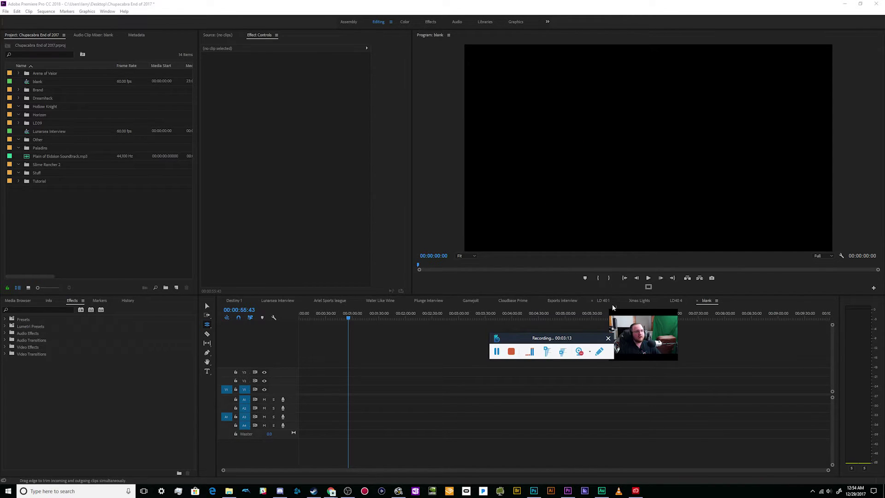
{"action": "mouse_move", "coordinate": [611, 310]}
{"action": "left_mouse_down"}
{"action": "mouse_move", "coordinate": [348, 190]}
{"action": "mouse_move", "coordinate": [346, 178]}
{"action": "left_mouse_up"}
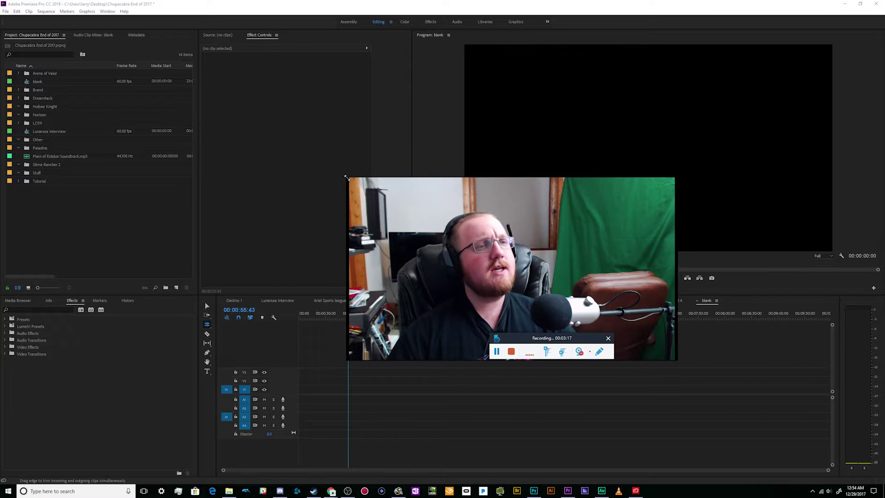
{"action": "left_click_drag", "start_coordinate": [418, 233], "coordinate": [548, 116]}
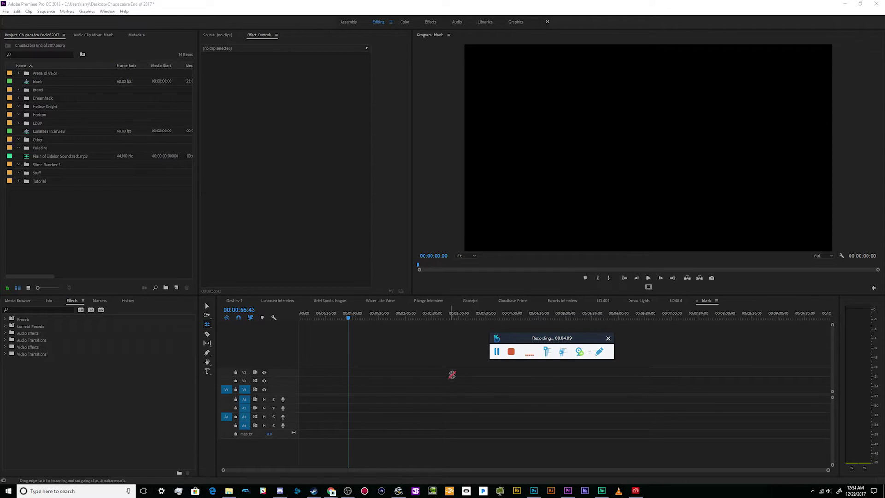
Stop the recording and move the recordings list window right and down
{"action": "left_click", "coordinate": [511, 352]}
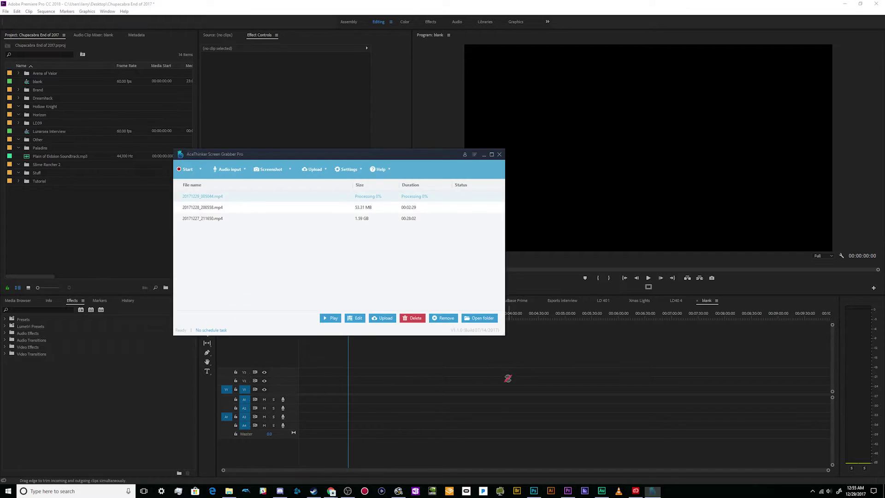
{"action": "left_click_drag", "start_coordinate": [395, 152], "coordinate": [572, 189]}
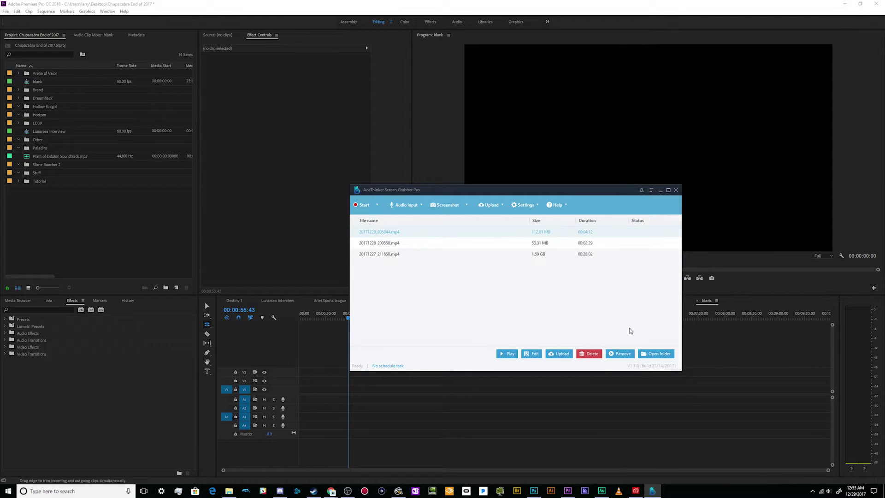
Open the recordings folder and play 20171229_005044 in VLC
{"action": "left_click", "coordinate": [654, 354]}
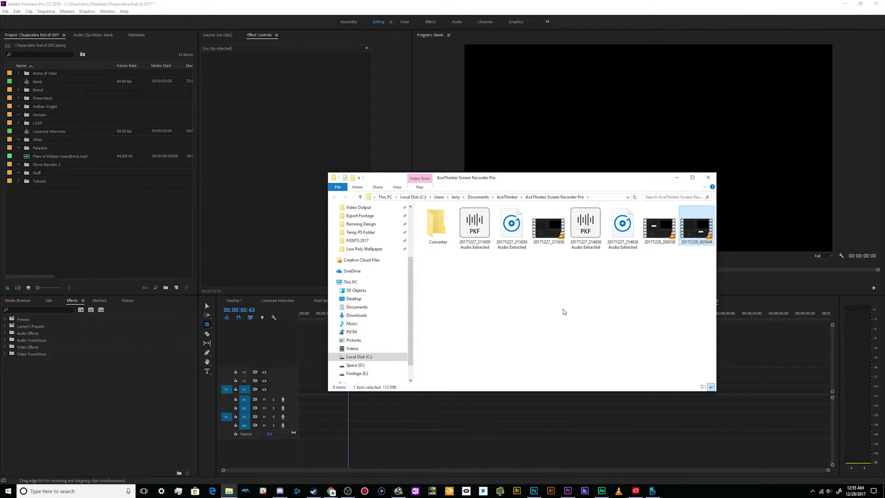
{"action": "left_click_drag", "start_coordinate": [597, 274], "coordinate": [563, 295]}
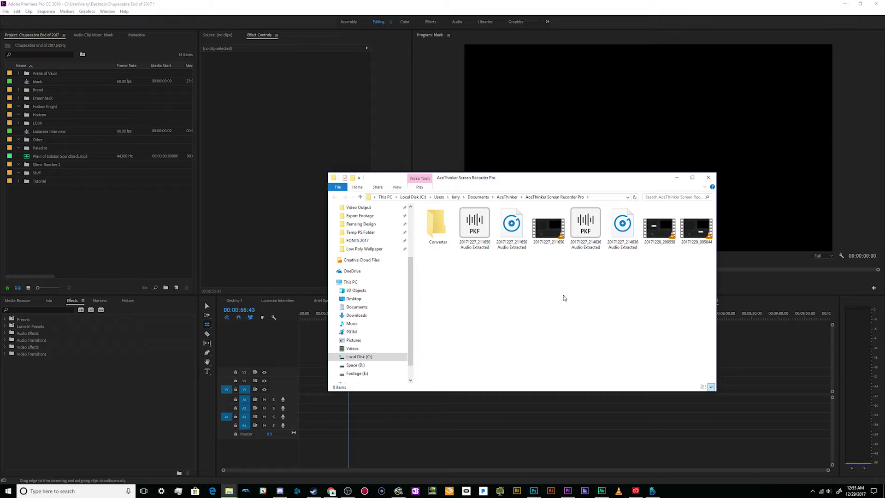
{"action": "left_click", "coordinate": [695, 228]}
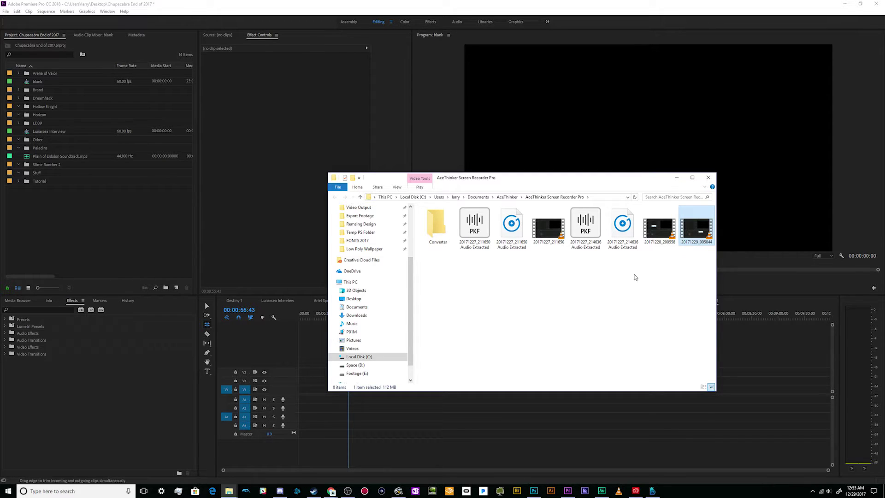
{"action": "double_click", "coordinate": [696, 228]}
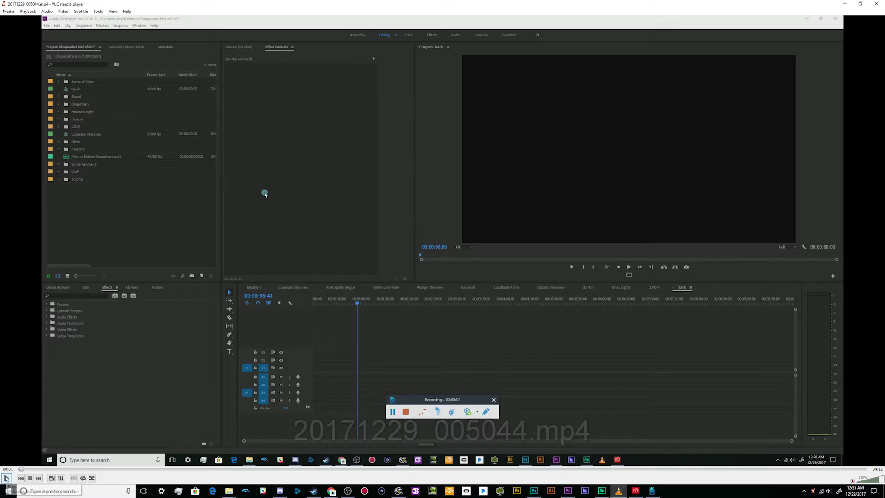
Play the new recording in VLC, skip to about 02:00 to check the annotations, then close VLC
{"action": "left_click", "coordinate": [8, 479]}
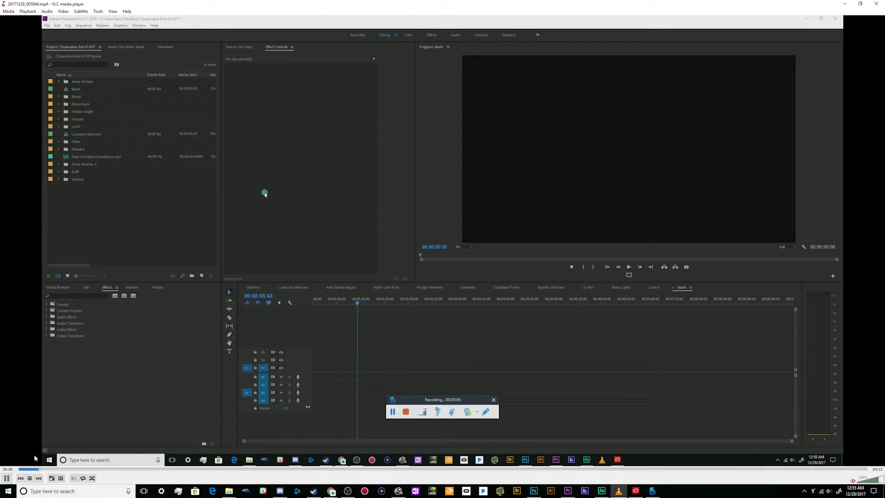
{"action": "left_click", "coordinate": [419, 468]}
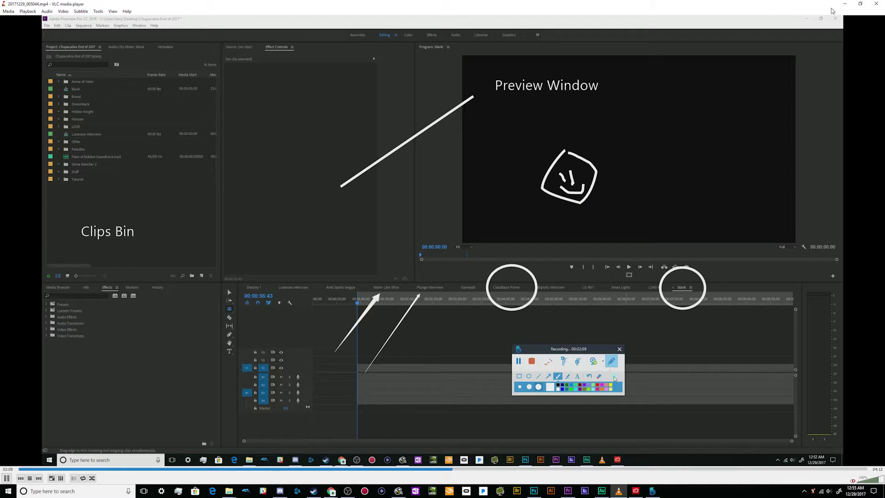
{"action": "left_click", "coordinate": [877, 5]}
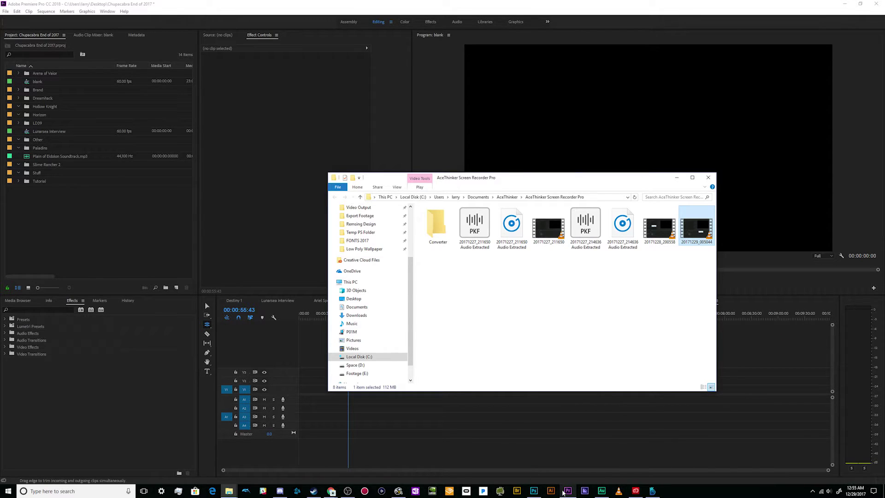
{"action": "left_click", "coordinate": [534, 490]}
{"action": "left_click", "coordinate": [651, 491]}
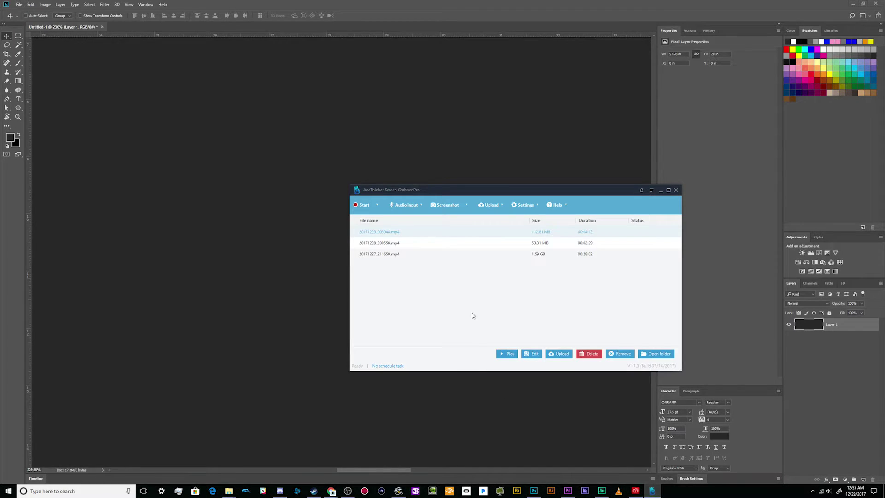
{"action": "left_click_drag", "start_coordinate": [508, 191], "coordinate": [302, 154]}
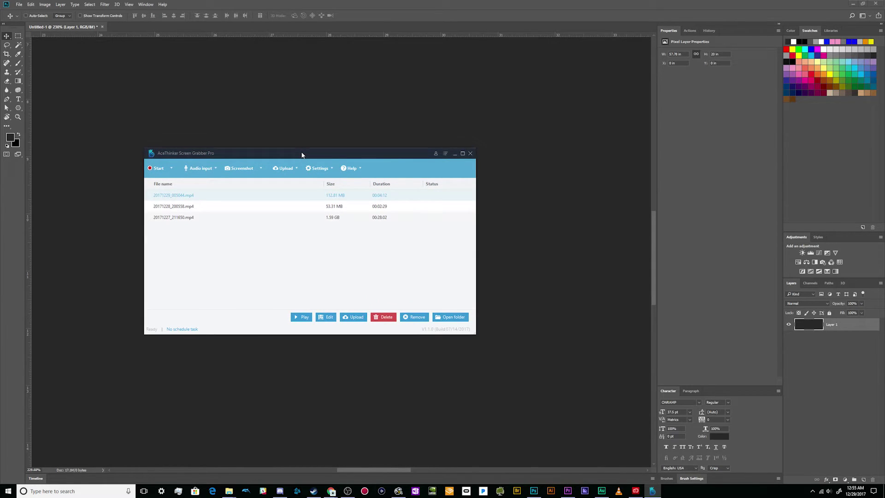
{"action": "left_click", "coordinate": [231, 206]}
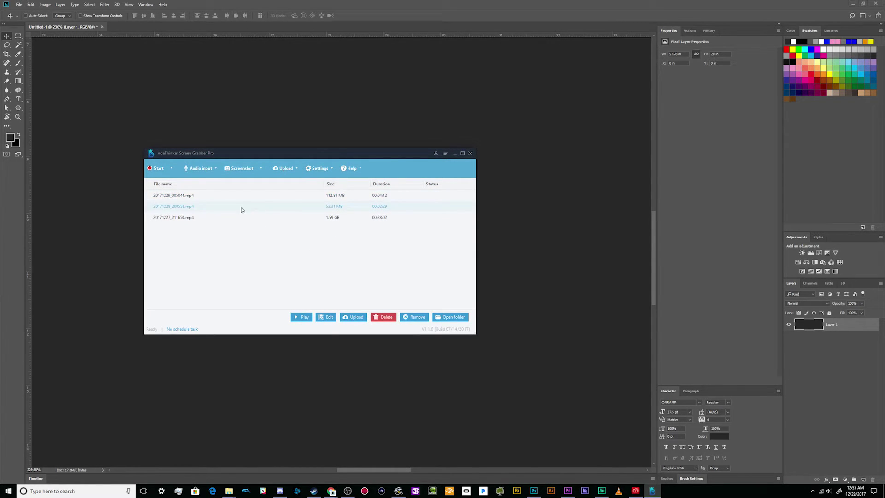
{"action": "left_click", "coordinate": [246, 197]}
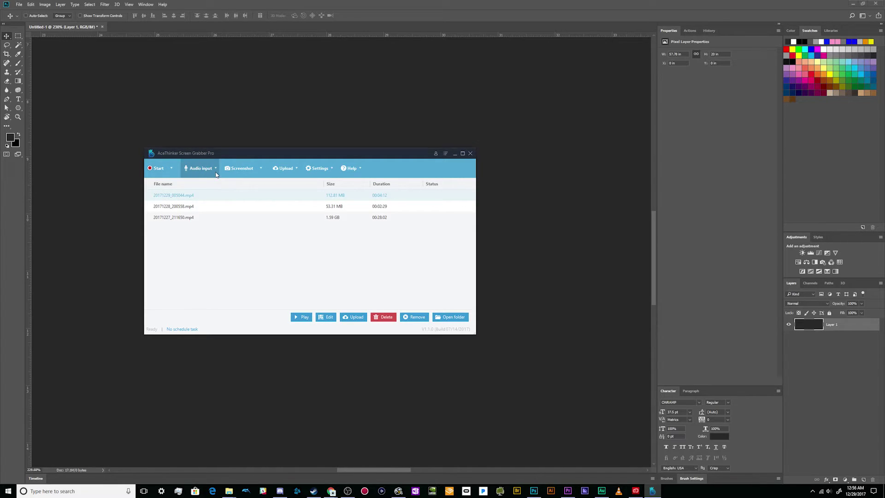
Review the audio volumes (system sound 100, microphone 50) unchanged, then show the Screenshot options
{"action": "left_click", "coordinate": [215, 171]}
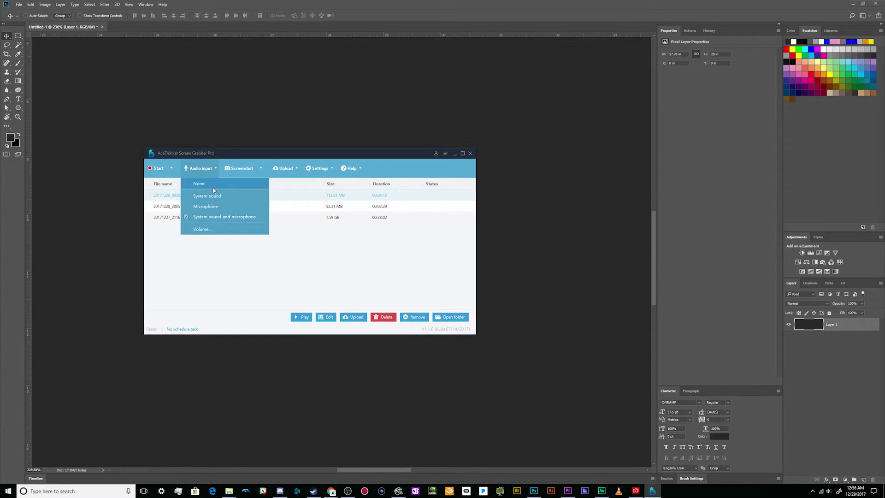
{"action": "left_click", "coordinate": [218, 229]}
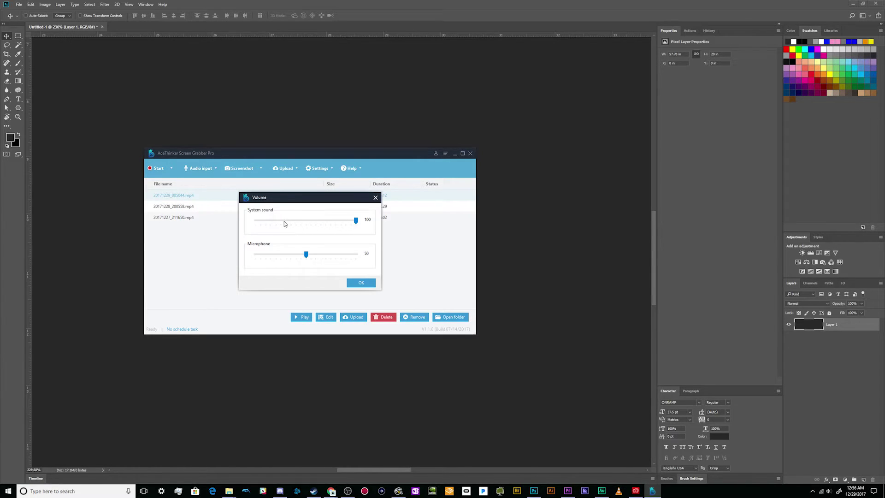
{"action": "left_click", "coordinate": [360, 282]}
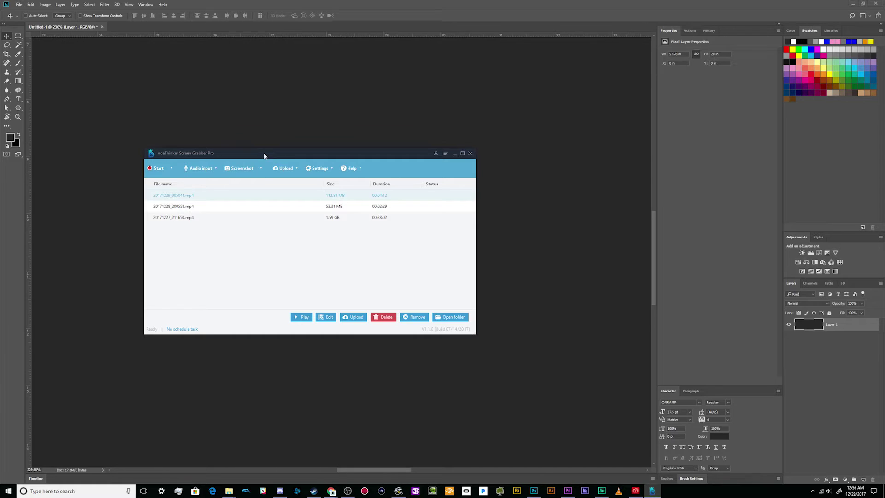
{"action": "left_click", "coordinate": [260, 168]}
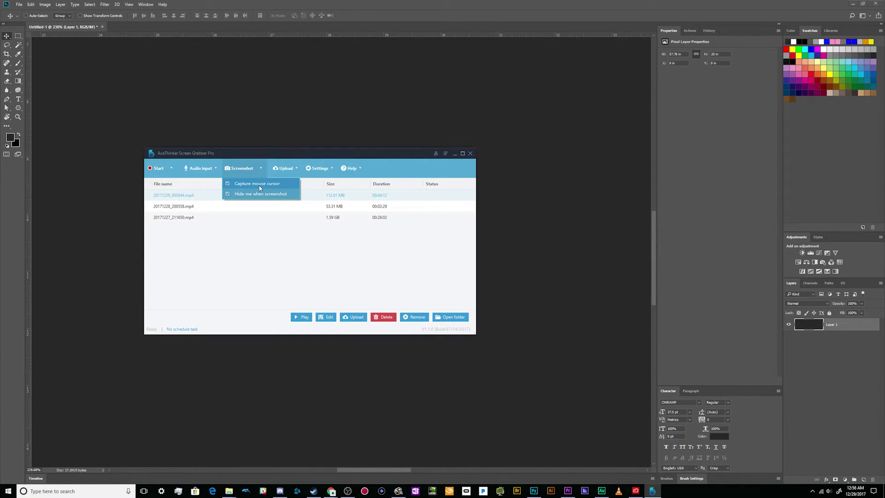
Start a screenshot, mark a capture region over the image editor canvas, and shift it down-right
{"action": "left_click", "coordinate": [252, 201]}
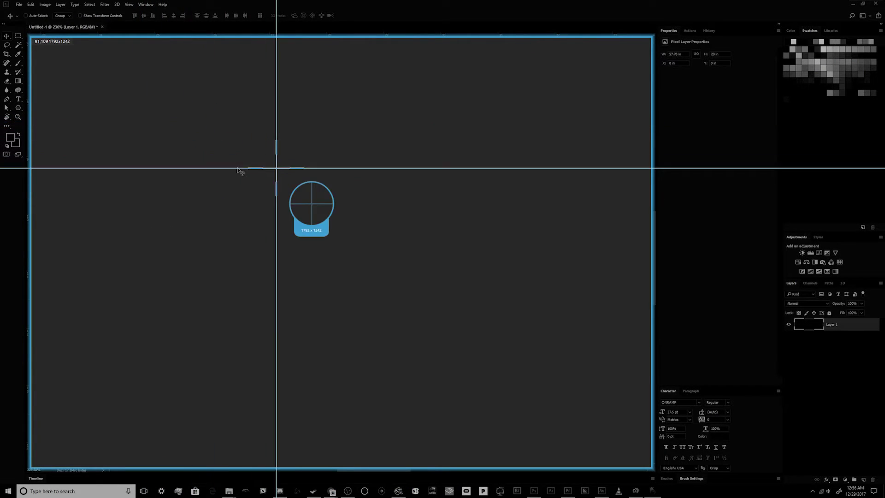
{"action": "mouse_move", "coordinate": [66, 65]}
{"action": "left_mouse_down"}
{"action": "mouse_move", "coordinate": [239, 171]}
{"action": "mouse_move", "coordinate": [596, 419]}
{"action": "left_mouse_up"}
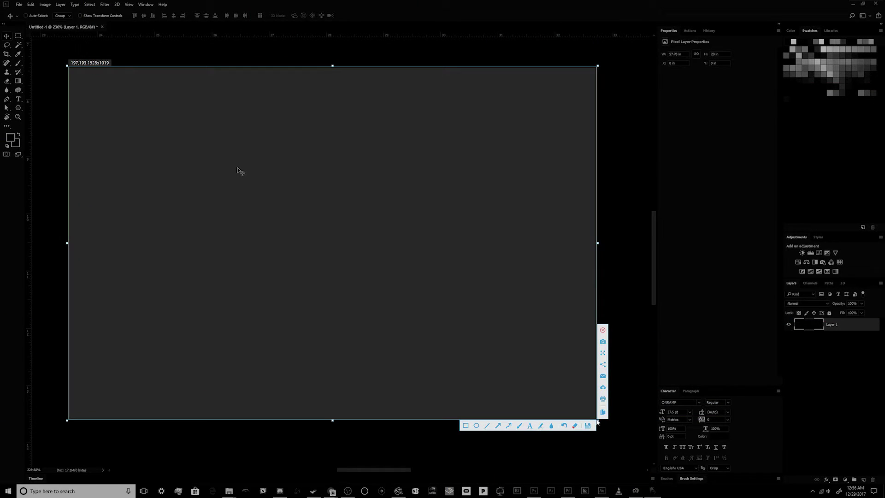
{"action": "mouse_move", "coordinate": [400, 305]}
{"action": "left_mouse_down"}
{"action": "mouse_move", "coordinate": [380, 312]}
{"action": "mouse_move", "coordinate": [409, 335]}
{"action": "left_mouse_up"}
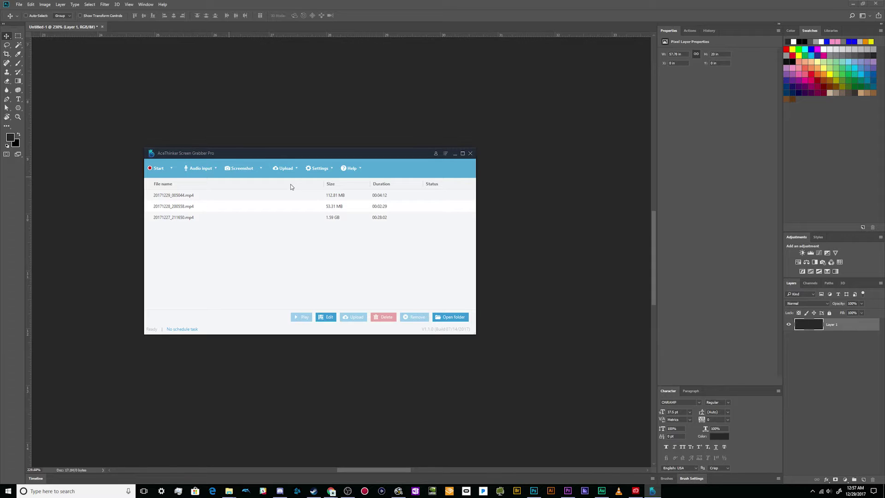
{"action": "left_click", "coordinate": [296, 168]}
{"action": "left_click", "coordinate": [240, 280]}
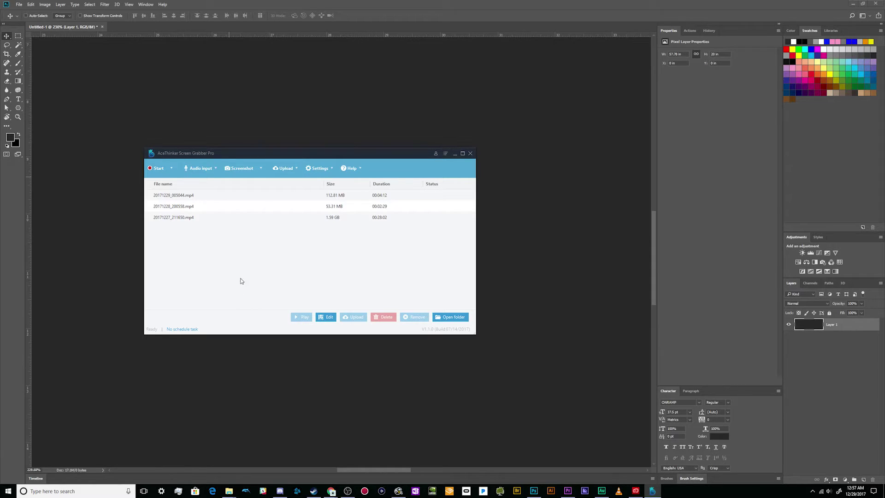
{"action": "left_click", "coordinate": [240, 200]}
{"action": "left_click", "coordinate": [299, 170]}
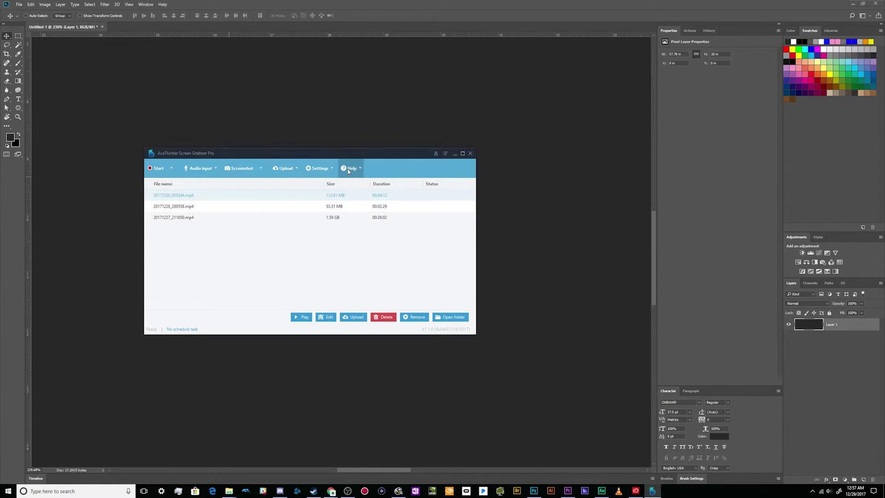
{"action": "left_click", "coordinate": [333, 170]}
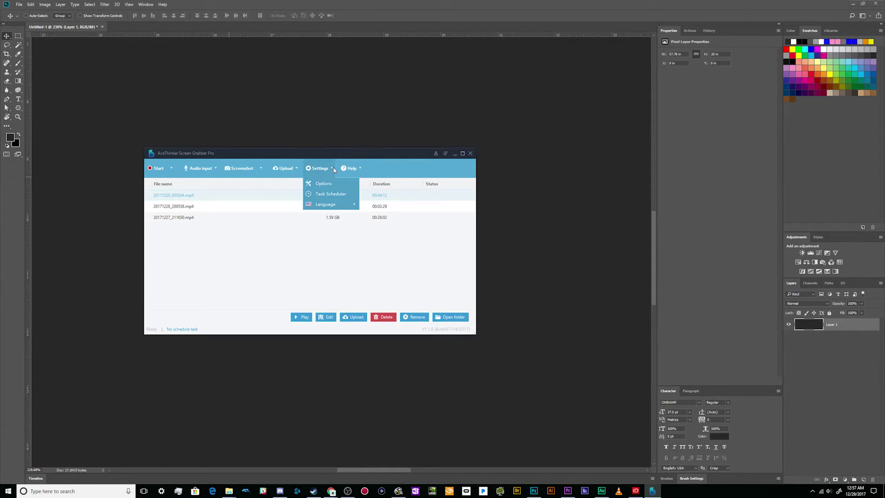
{"action": "left_click", "coordinate": [330, 193]}
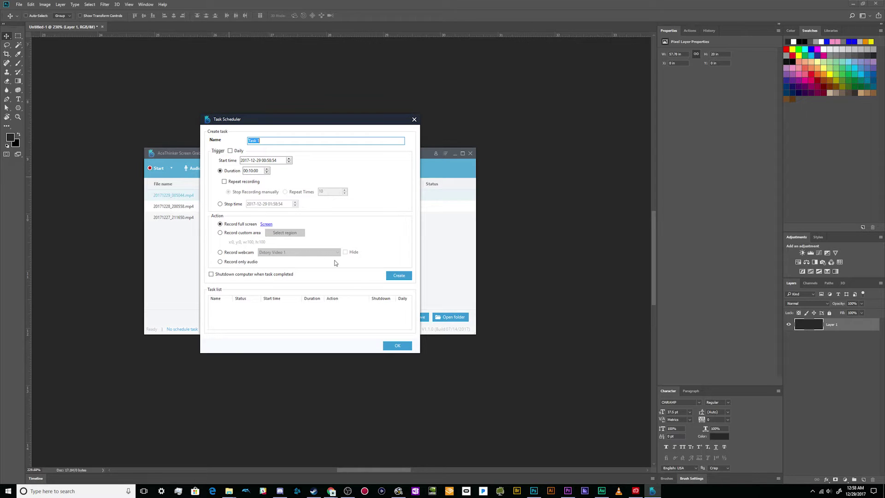
Dismiss the task scheduler without creating a task and bring up the program Options
{"action": "left_click", "coordinate": [393, 345]}
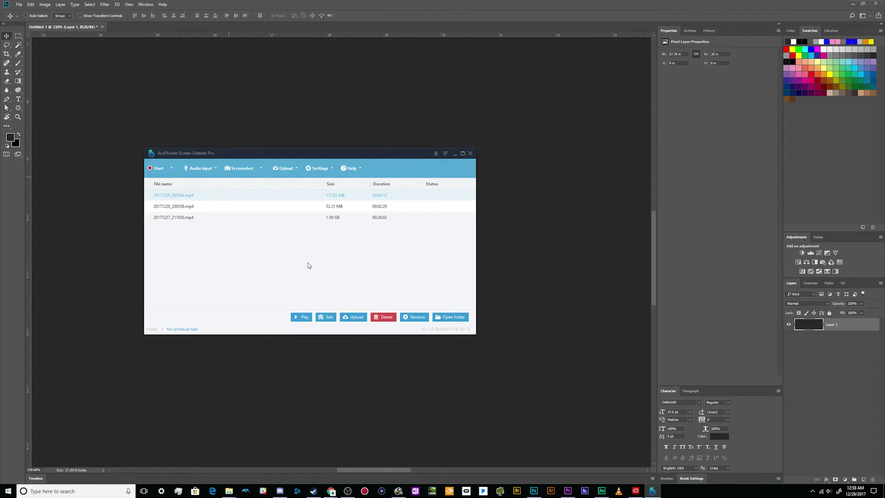
{"action": "left_click", "coordinate": [318, 168]}
{"action": "left_click", "coordinate": [325, 184]}
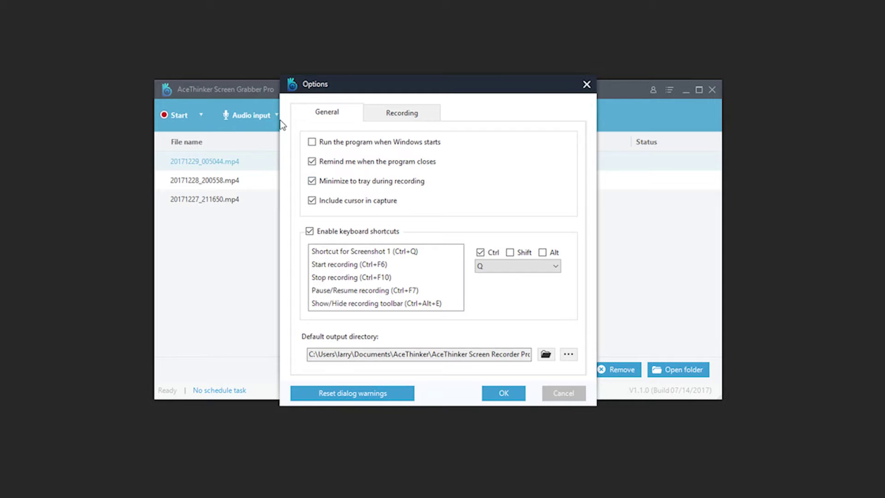
Review the Pause/Resume recording shortcut, leaving it at F7, and move to Recording options
{"action": "left_click", "coordinate": [408, 289]}
{"action": "left_click", "coordinate": [536, 269]}
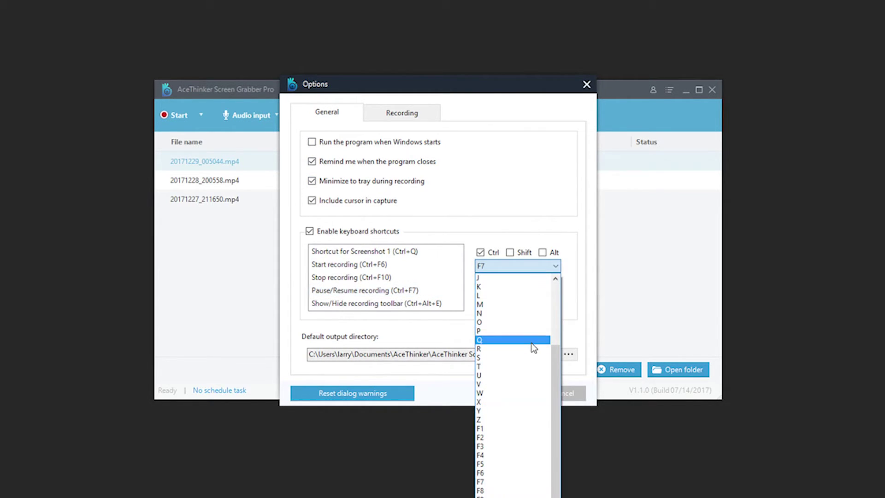
{"action": "scroll", "coordinate": [533, 346], "scroll_direction": "up", "scroll_amount": 3}
{"action": "left_click", "coordinate": [581, 317]}
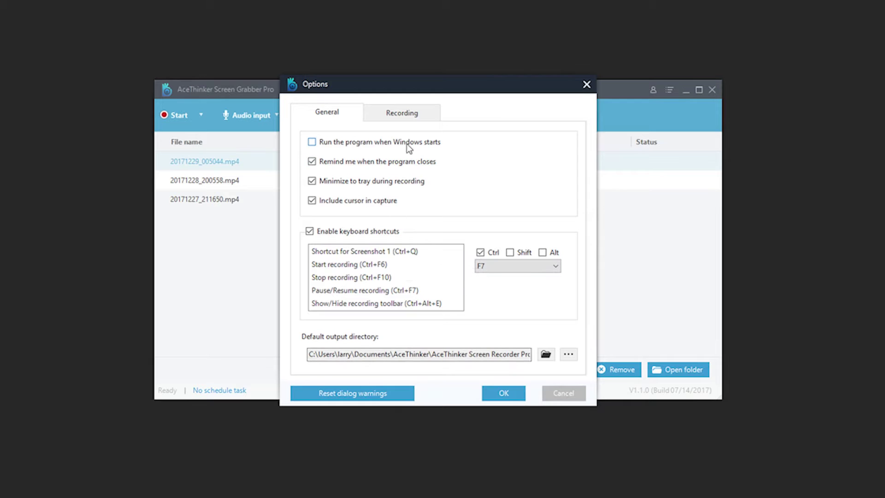
{"action": "left_click", "coordinate": [402, 113]}
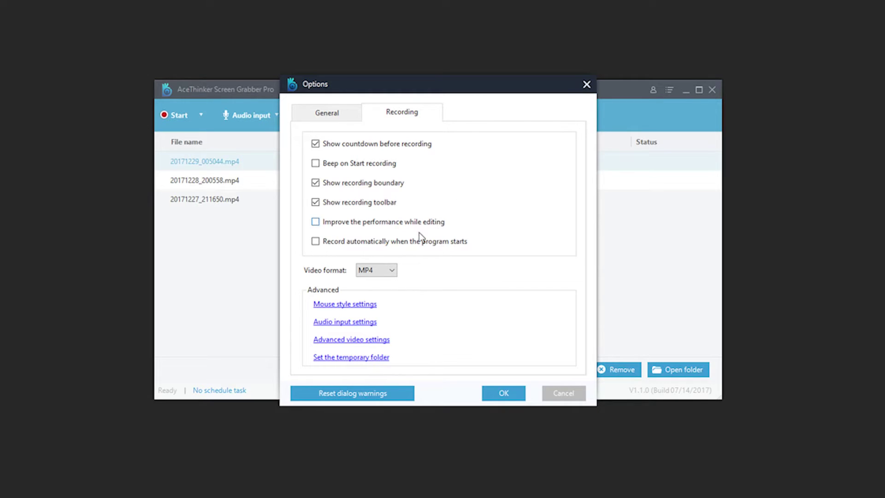
{"action": "left_click", "coordinate": [383, 270]}
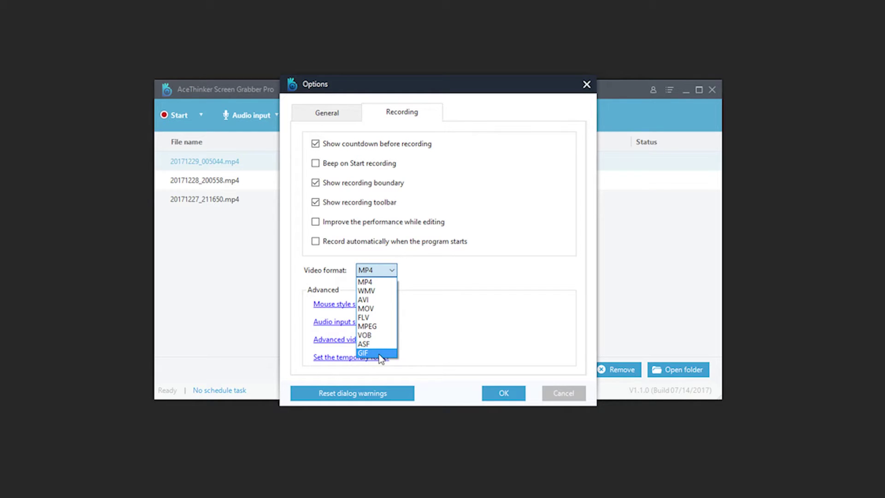
{"action": "left_click", "coordinate": [385, 282]}
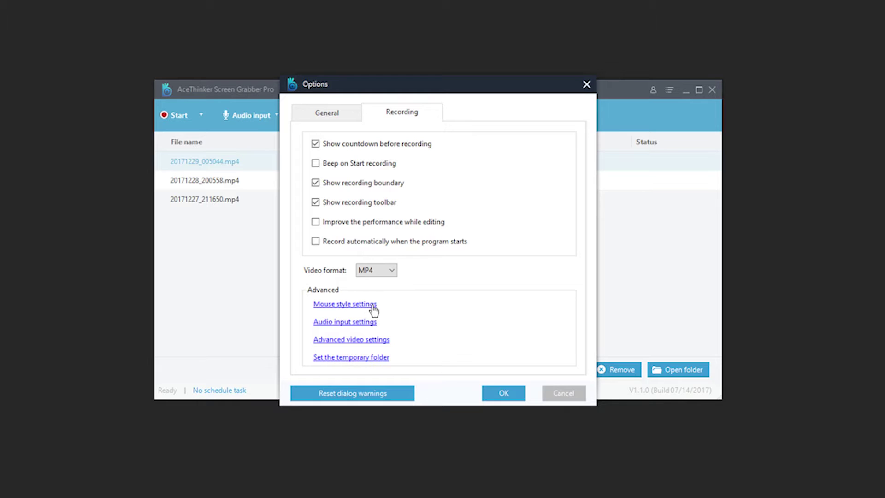
In Mouse style settings, enlarge the hot spot to 55, then reduce it to about 27
{"action": "left_click", "coordinate": [344, 305]}
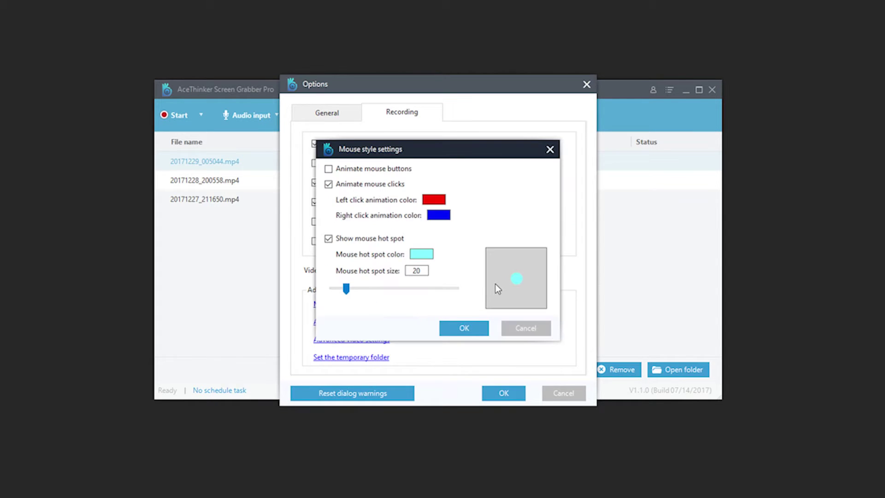
{"action": "left_click_drag", "start_coordinate": [403, 149], "coordinate": [534, 161]}
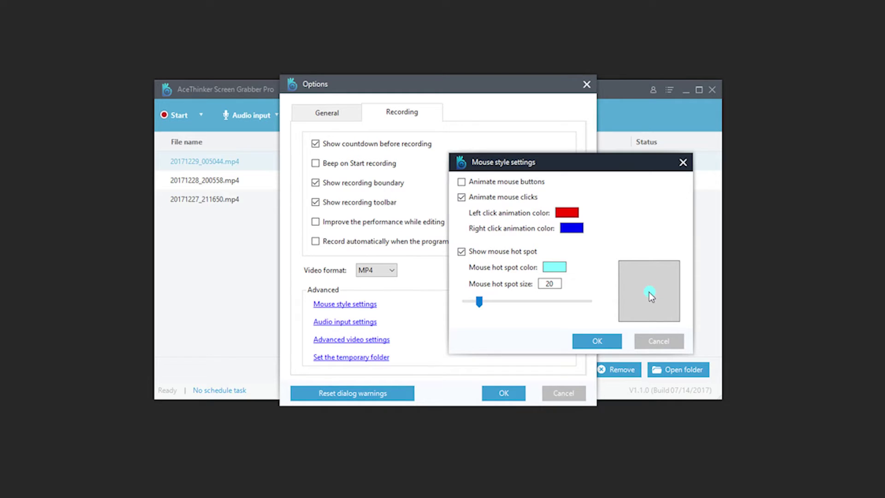
{"action": "left_click_drag", "start_coordinate": [479, 301], "coordinate": [527, 303]}
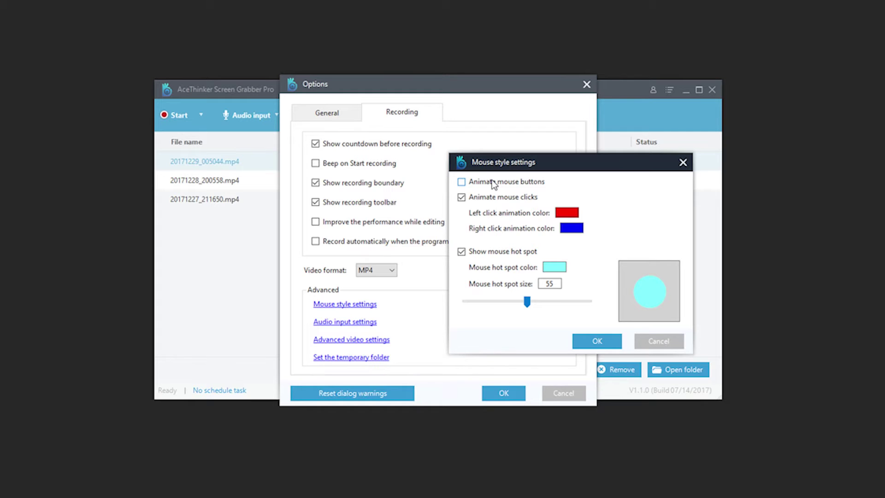
{"action": "left_click_drag", "start_coordinate": [527, 301], "coordinate": [489, 304]}
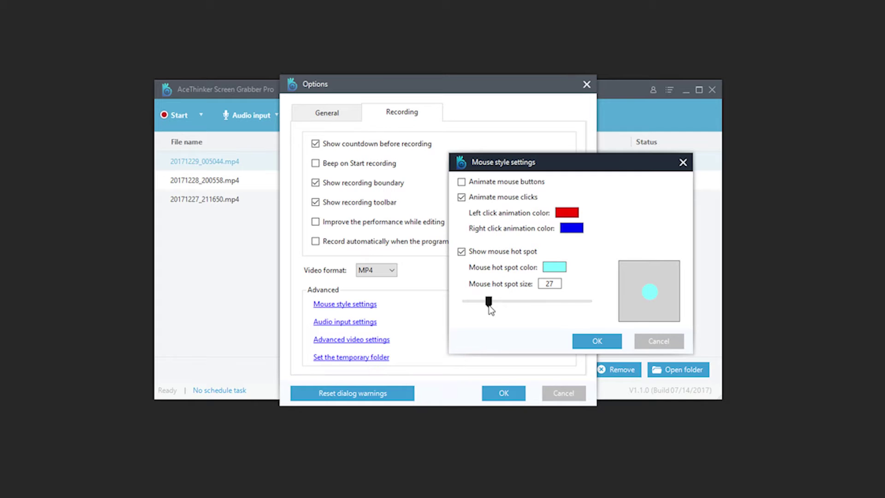
Apply the mouse style changes and bring up the Audio input settings window
{"action": "left_click", "coordinate": [597, 341]}
{"action": "left_click", "coordinate": [356, 326]}
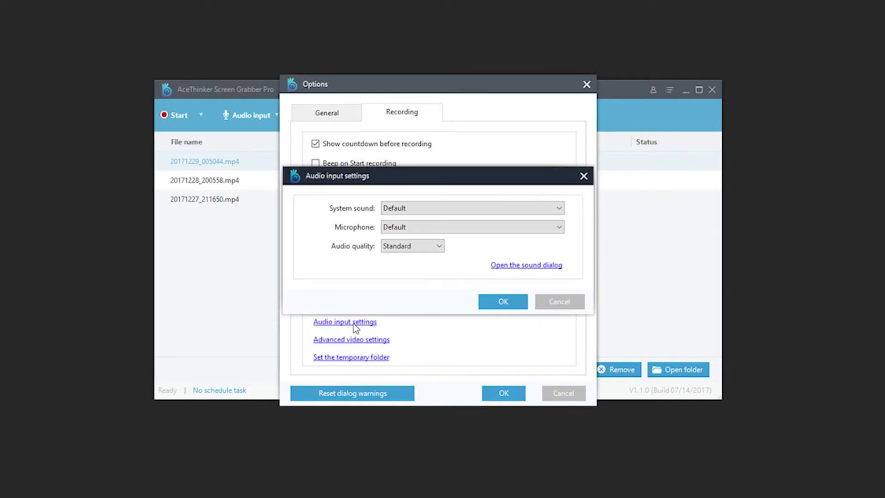
{"action": "left_click_drag", "start_coordinate": [415, 176], "coordinate": [488, 185]}
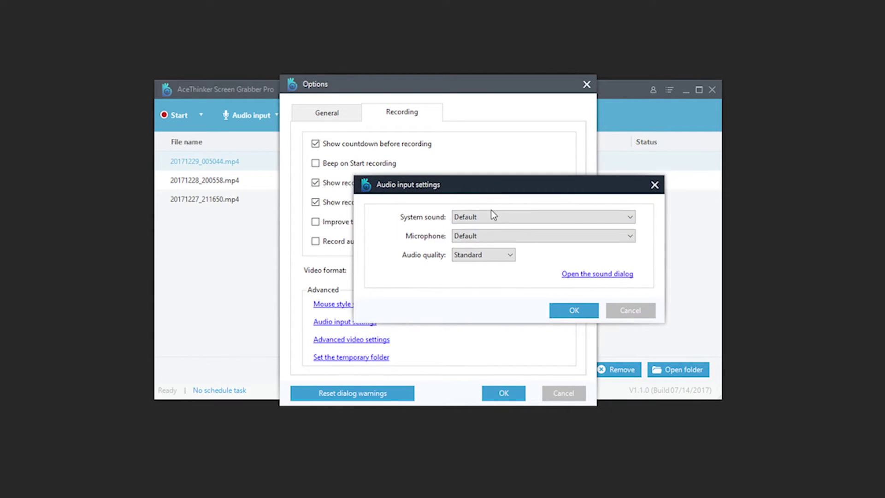
Set system sound to Logitech G35 Headset, microphone to Yeti Stereo Microphone, and quality High
{"action": "left_click", "coordinate": [483, 219]}
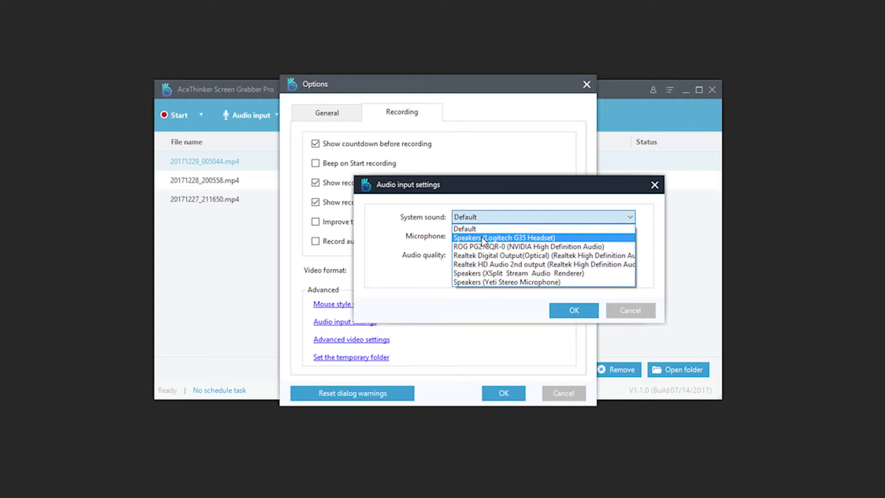
{"action": "left_click", "coordinate": [481, 238]}
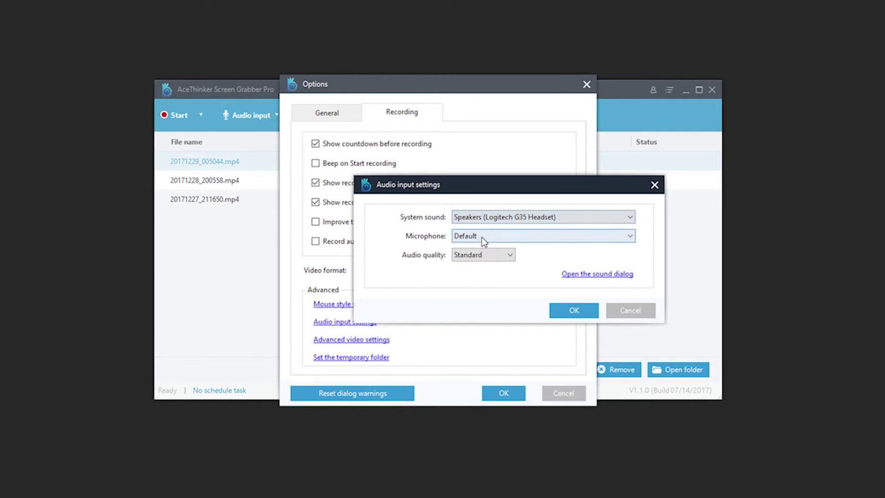
{"action": "left_click", "coordinate": [483, 238]}
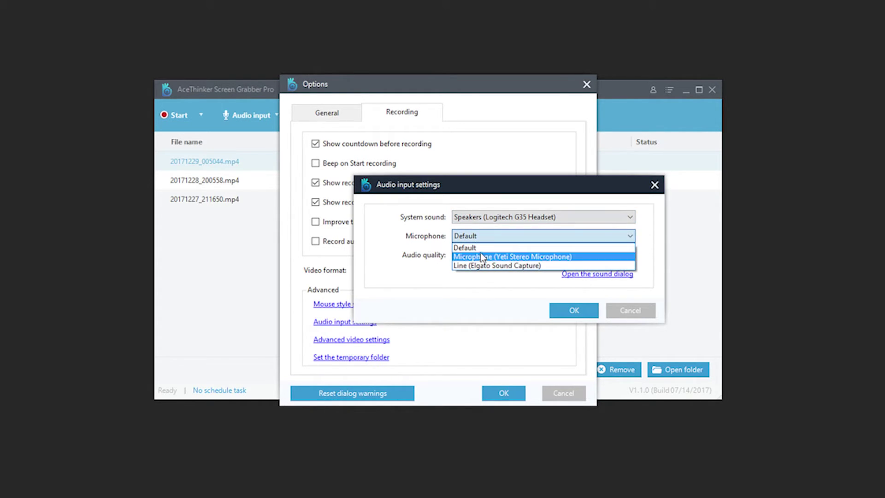
{"action": "left_click", "coordinate": [481, 247]}
{"action": "left_click", "coordinate": [482, 255]}
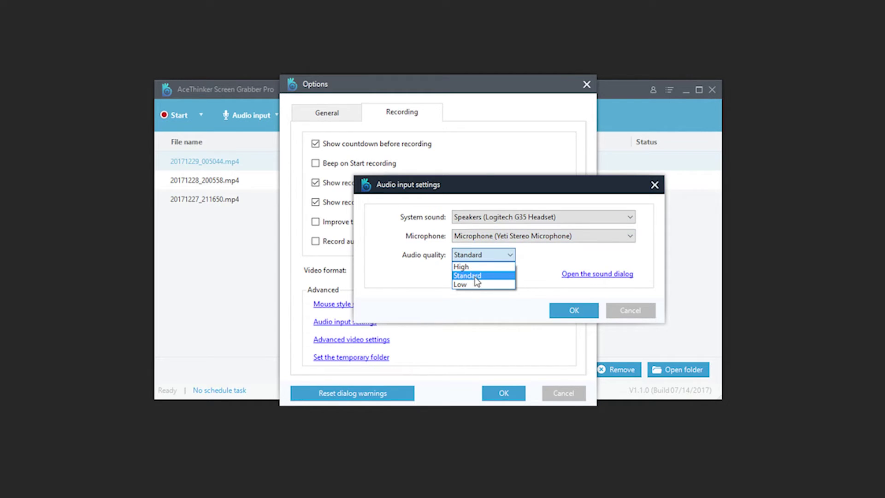
{"action": "left_click", "coordinate": [473, 265]}
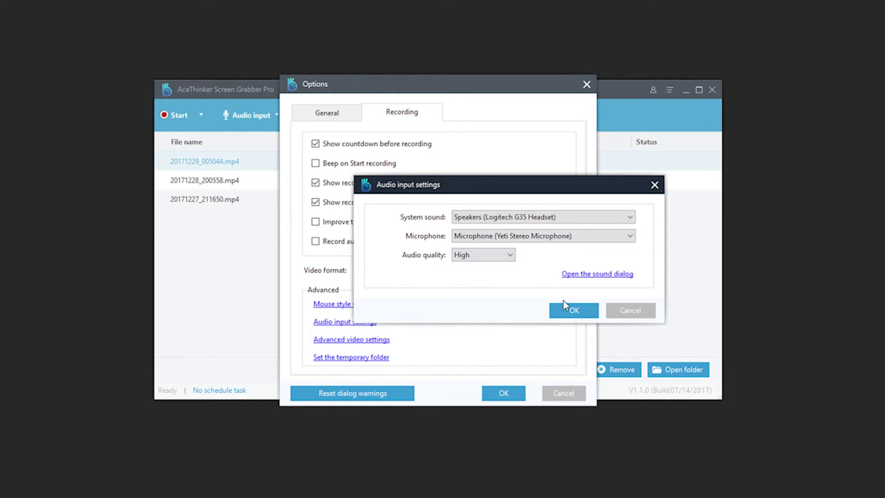
{"action": "left_click", "coordinate": [573, 310]}
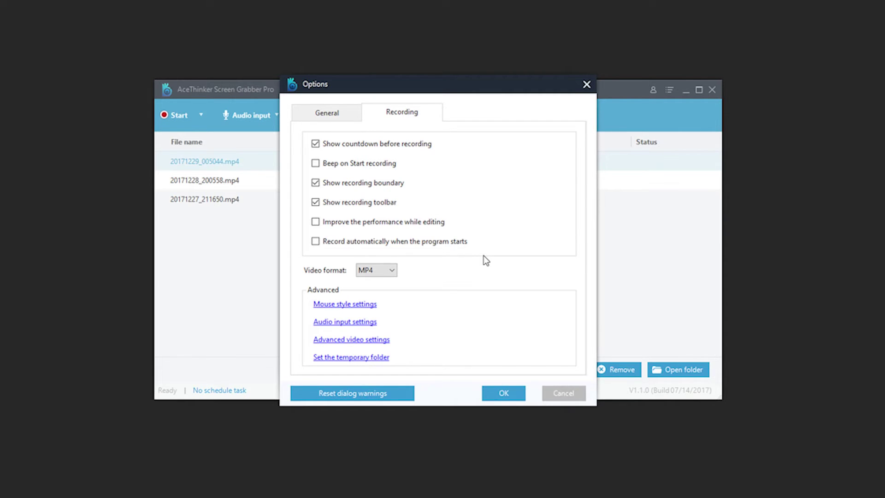
In advanced video settings, try switching the video format to WMV and then AVI
{"action": "left_click", "coordinate": [373, 339]}
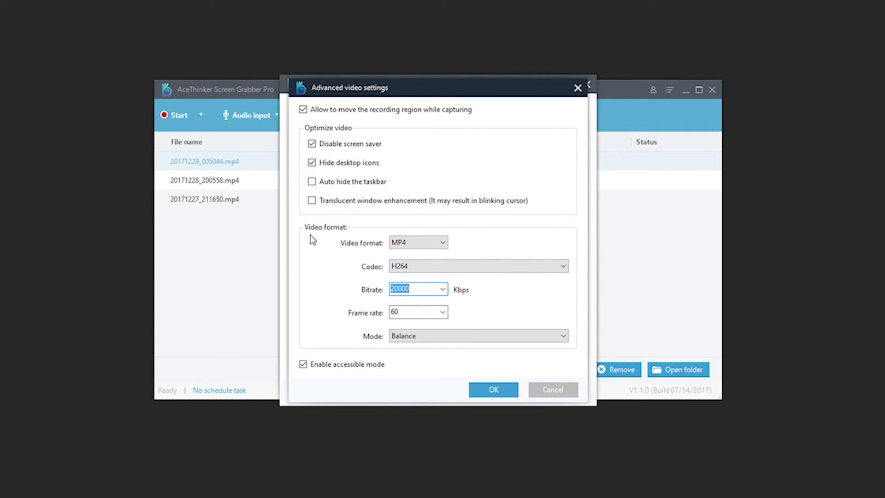
{"action": "left_click", "coordinate": [414, 240]}
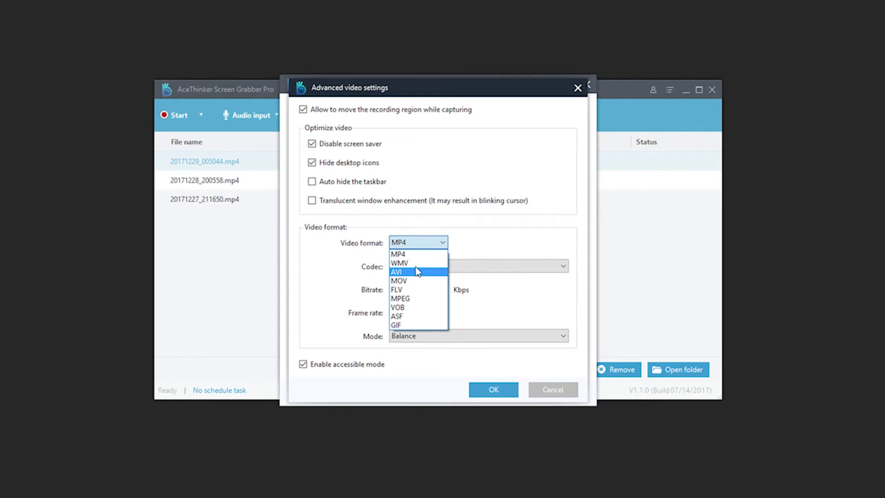
{"action": "left_click", "coordinate": [409, 254]}
{"action": "left_click", "coordinate": [404, 263]}
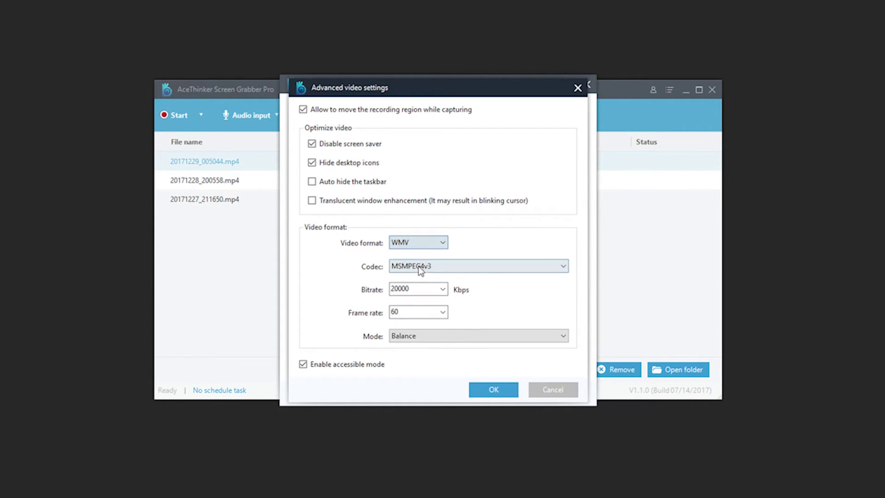
{"action": "left_click", "coordinate": [418, 242]}
{"action": "left_click", "coordinate": [418, 271]}
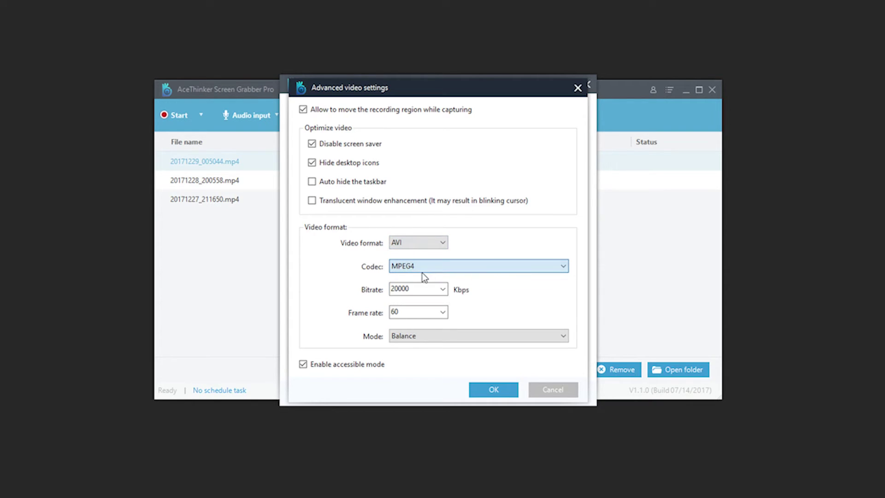
Keep the MPEG4 codec for AVI, return to MP4, and keep the bitrate at 20000
{"action": "left_click", "coordinate": [478, 266]}
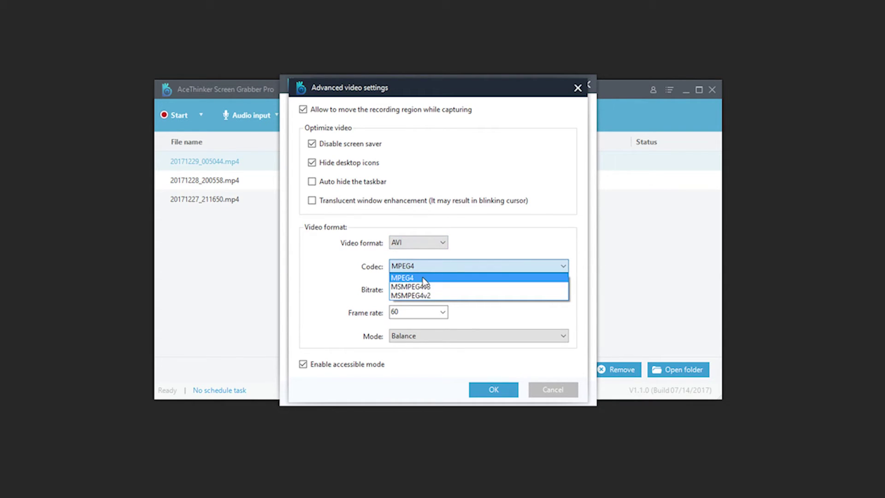
{"action": "left_click", "coordinate": [425, 278]}
{"action": "left_click", "coordinate": [419, 242]}
{"action": "left_click", "coordinate": [425, 256]}
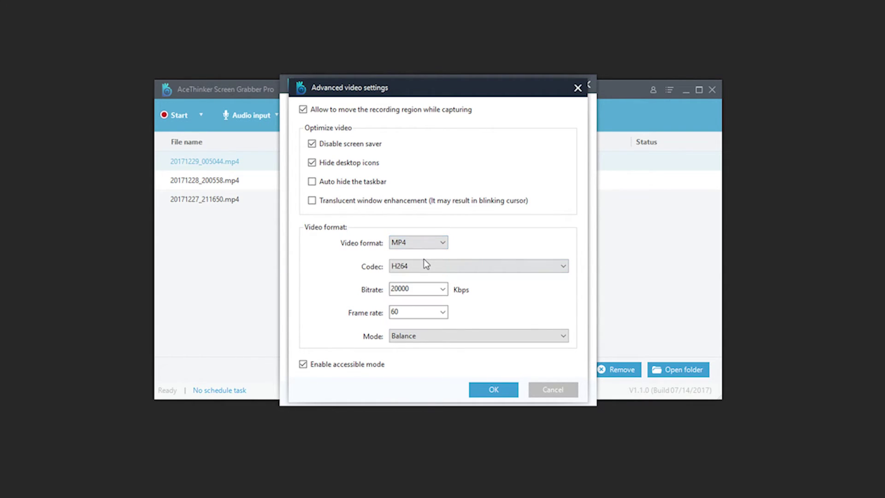
{"action": "left_click", "coordinate": [419, 289]}
{"action": "left_click", "coordinate": [434, 373]}
Check the bitrate and frame rate dropdowns, keeping 20000 Kbps and 60 fps
{"action": "left_click", "coordinate": [442, 289]}
{"action": "left_click", "coordinate": [429, 372]}
{"action": "left_click", "coordinate": [442, 313]}
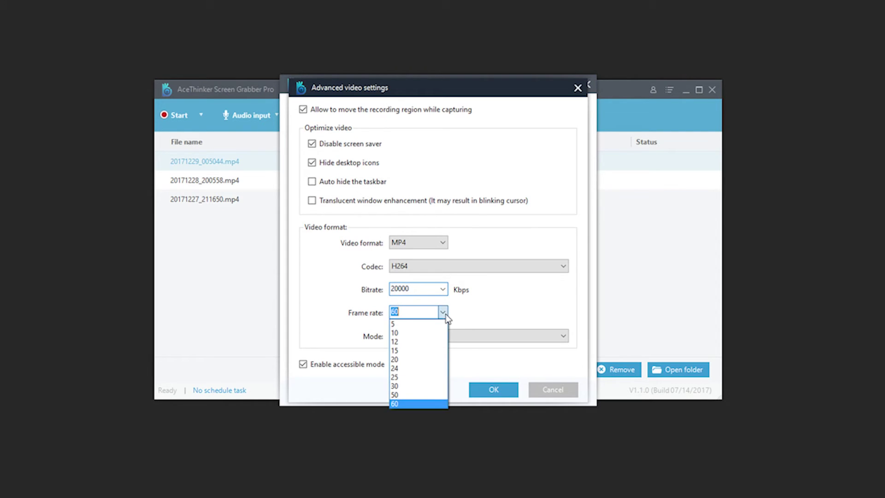
{"action": "left_click", "coordinate": [415, 407]}
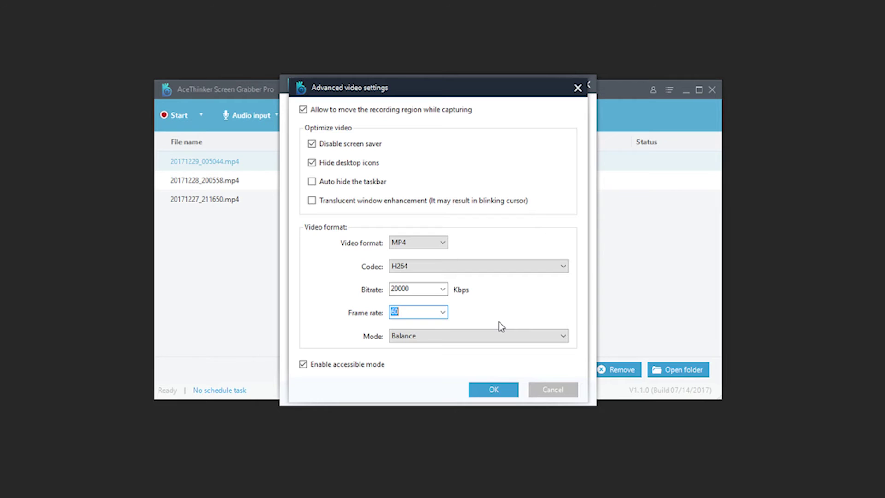
Try Quality Priority recording mode, then set the mode back to Balance
{"action": "left_click", "coordinate": [502, 334]}
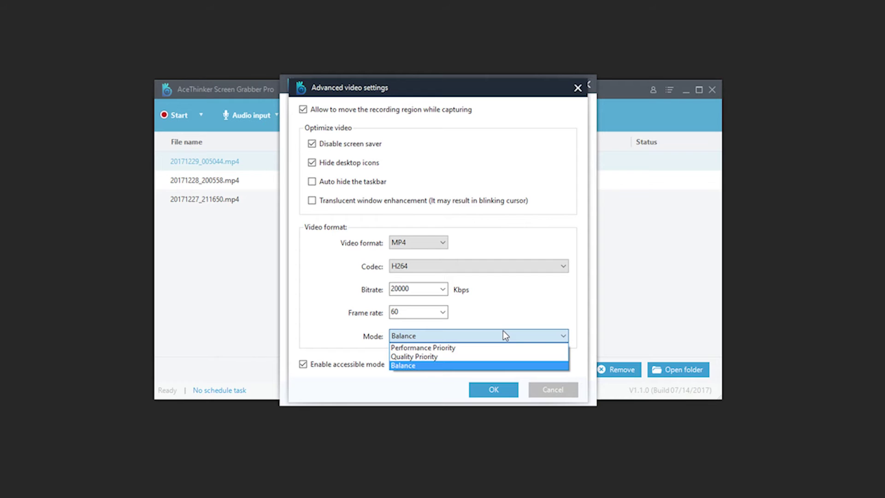
{"action": "left_click", "coordinate": [492, 356]}
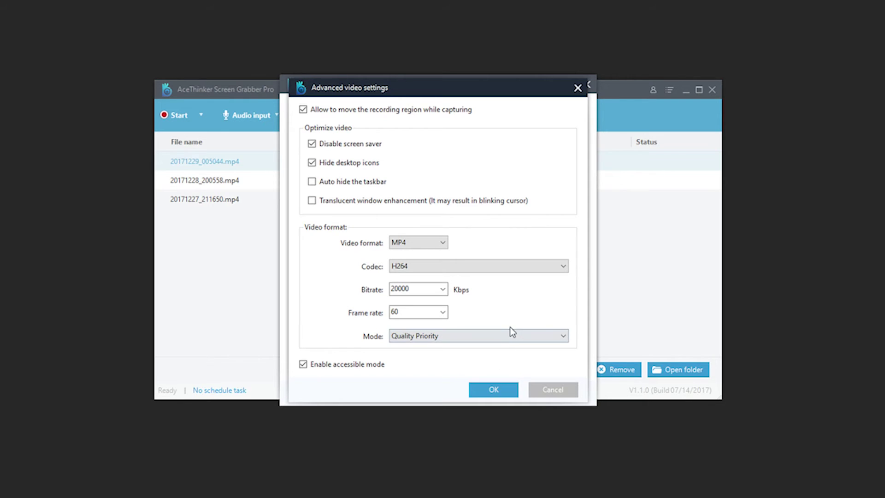
{"action": "left_click", "coordinate": [511, 335]}
{"action": "left_click", "coordinate": [500, 364]}
{"action": "left_click", "coordinate": [492, 390]}
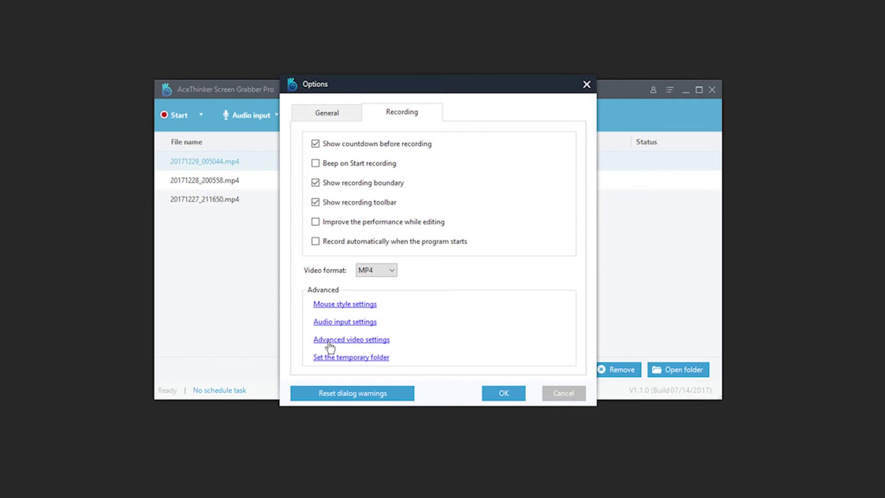
{"action": "left_click", "coordinate": [329, 341]}
{"action": "left_click", "coordinate": [488, 389]}
{"action": "left_click", "coordinate": [373, 357]}
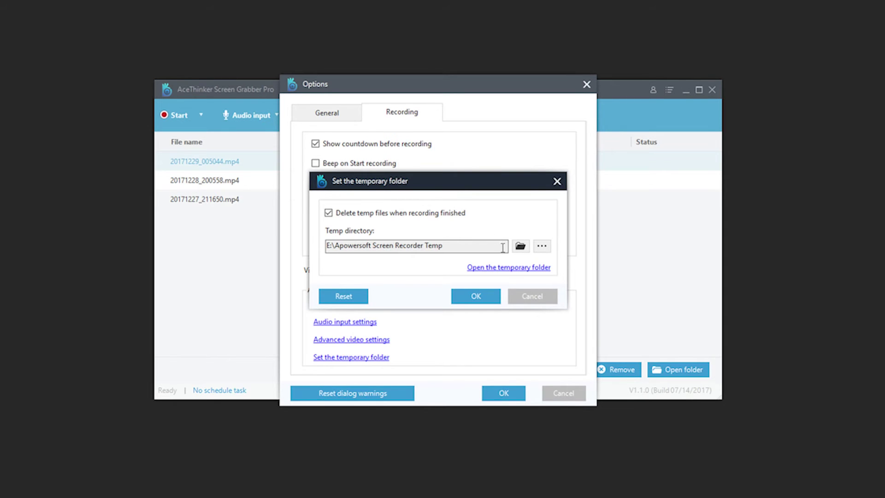
{"action": "left_click", "coordinate": [533, 300]}
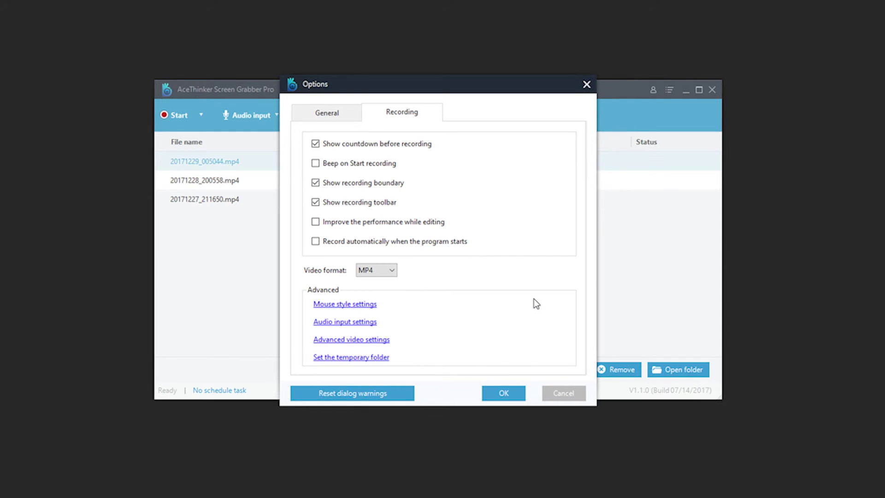
Close the Options window and play 20171229_005044.mp4 from the recordings list
{"action": "left_click", "coordinate": [486, 394]}
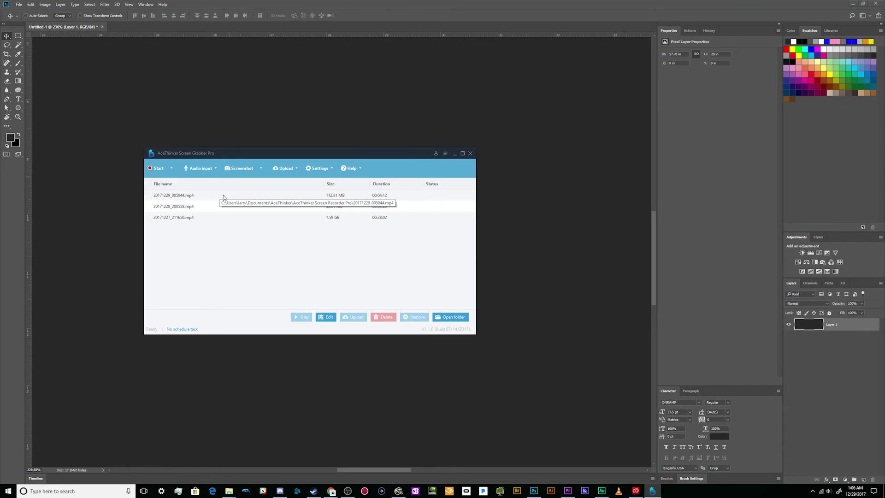
{"action": "double_click", "coordinate": [223, 195]}
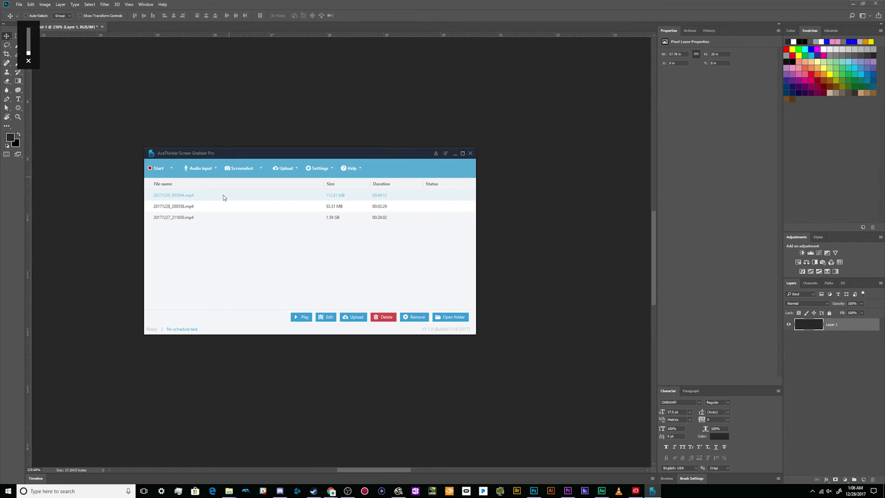